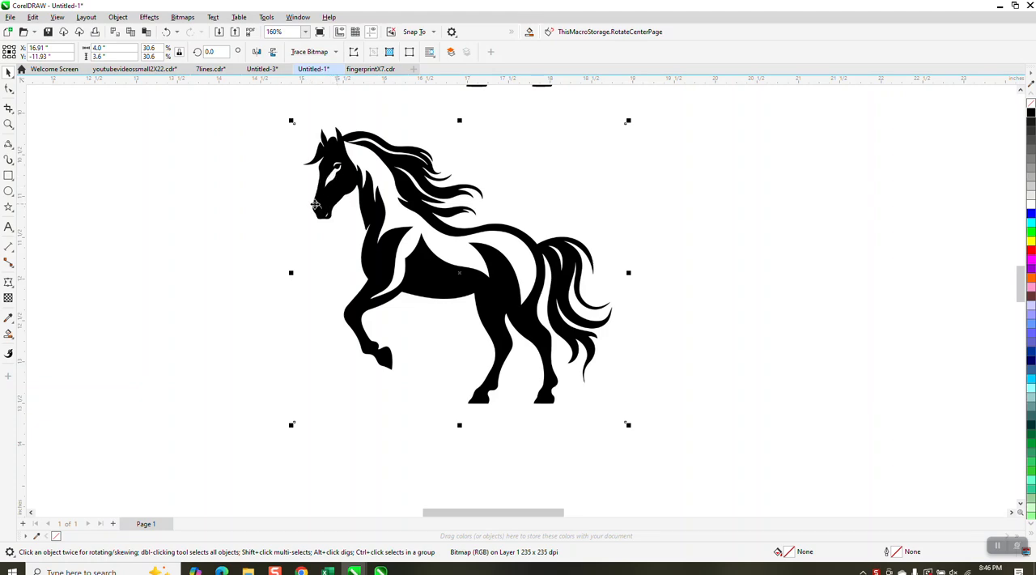
Step: Examine the nostril detail on the lower horse bitmap, and move the bitmap to about X 17.59 in, Y -12.23 in
click(8, 124)
drag(312, 199, 342, 227)
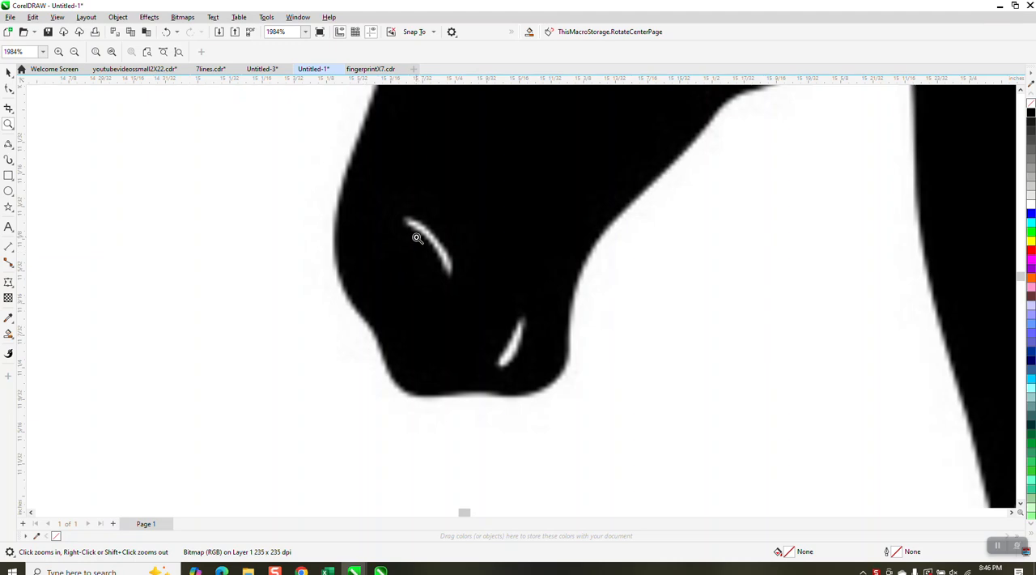
scroll(414, 234, down, 5)
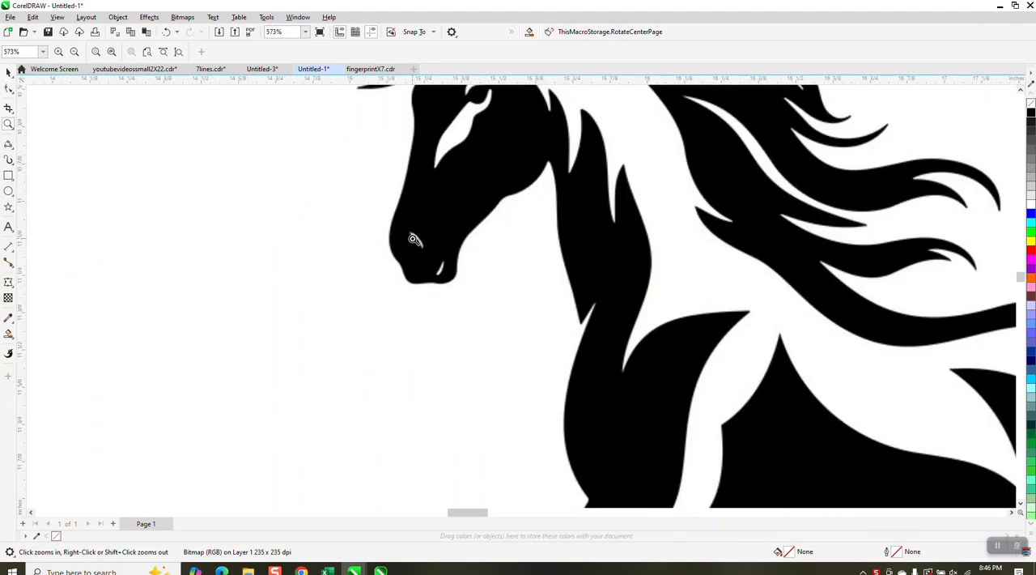
scroll(412, 240, down, 6)
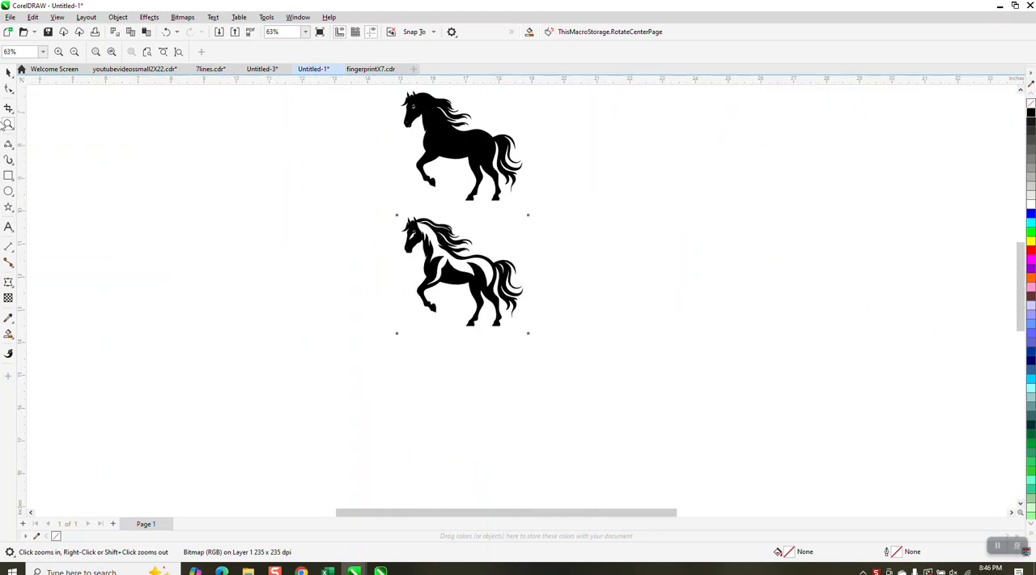
click(9, 73)
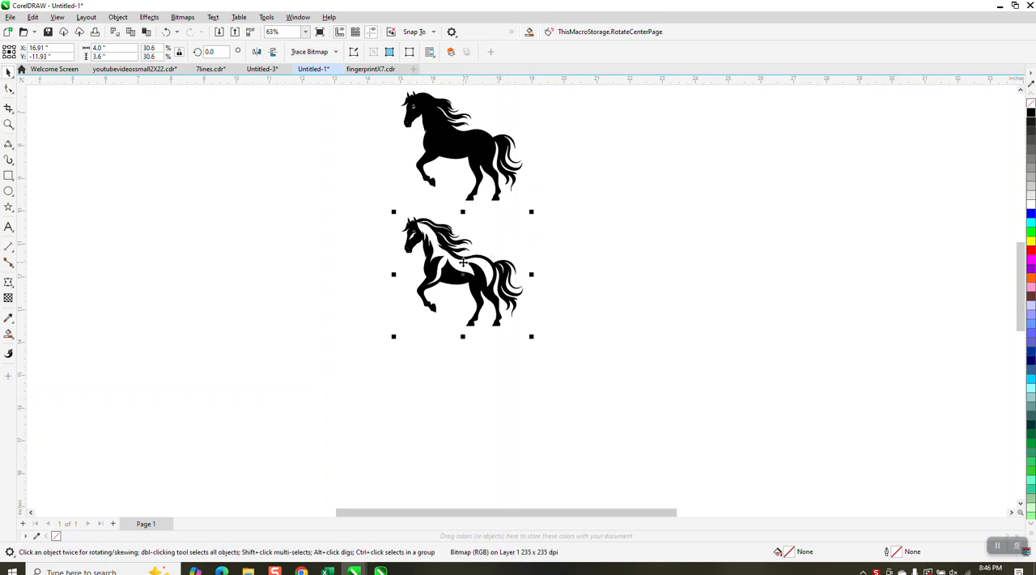
drag(462, 261, 485, 271)
Step: Set the nudge distance to 5 inches and place a duplicate of the lower horse bitmap 5 inches to its left
click(265, 144)
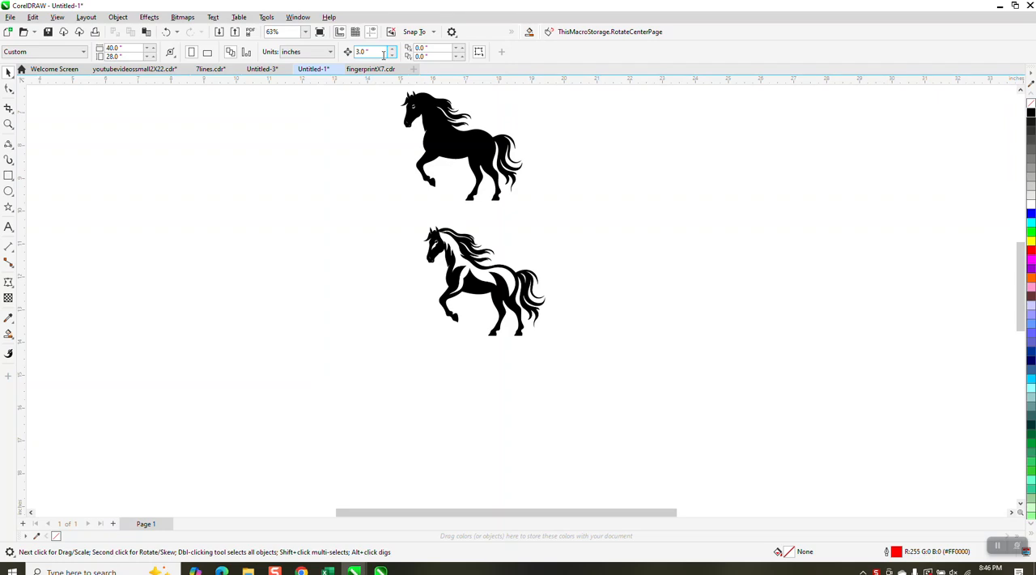
text(5)
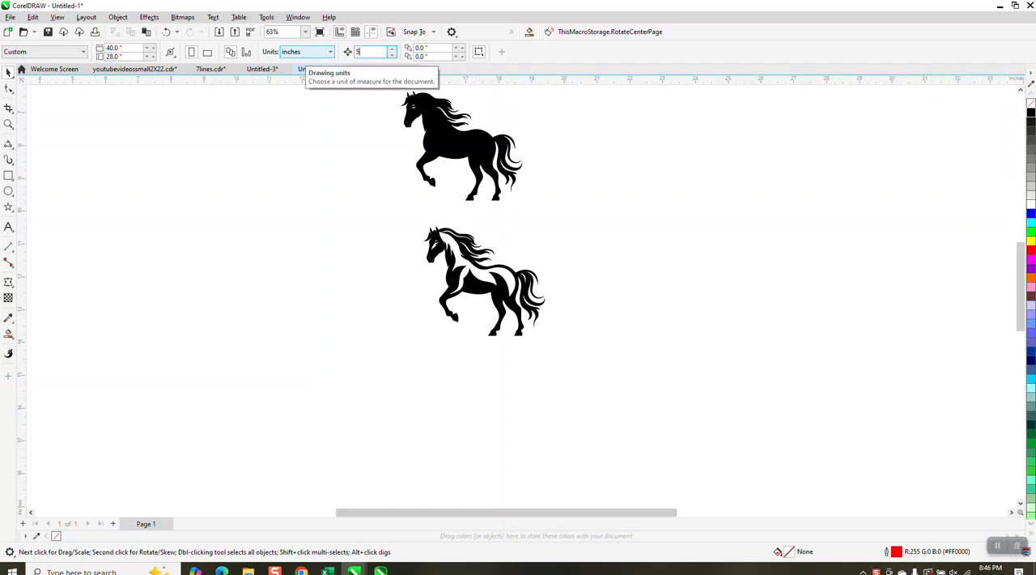
click(467, 275)
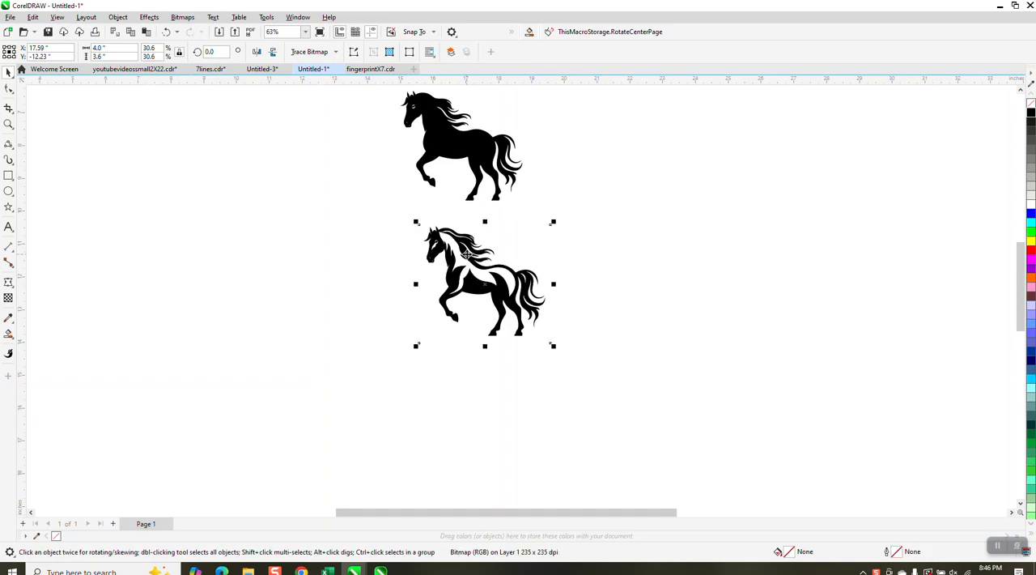
key(KP_Add)
key(Left)
Step: Outline-trace the original horse bitmap as Clipart, removing the color from the entire image, and nudge the traced curve 5 inches right
click(487, 281)
click(334, 52)
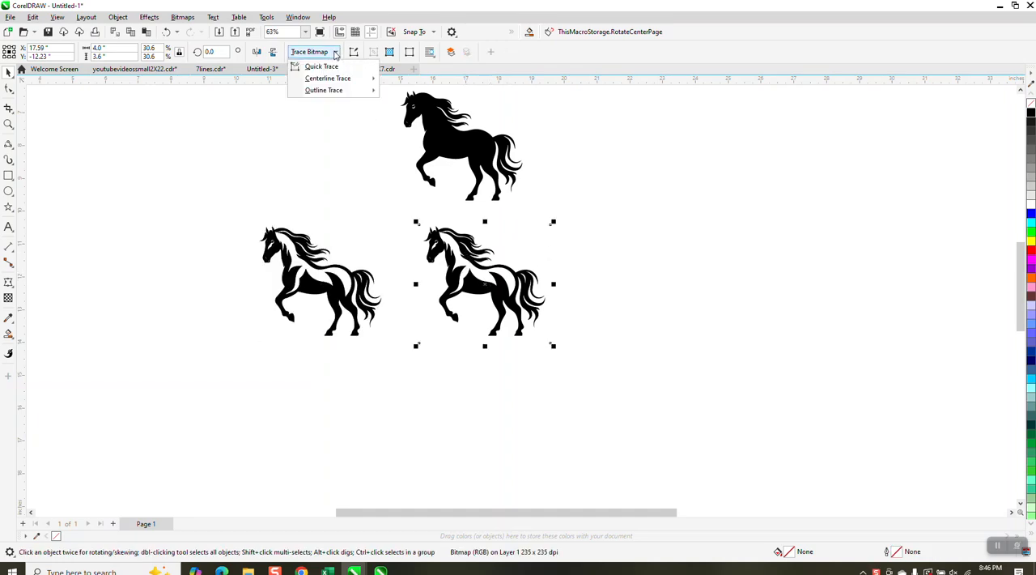
mouse_move(333, 92)
click(407, 127)
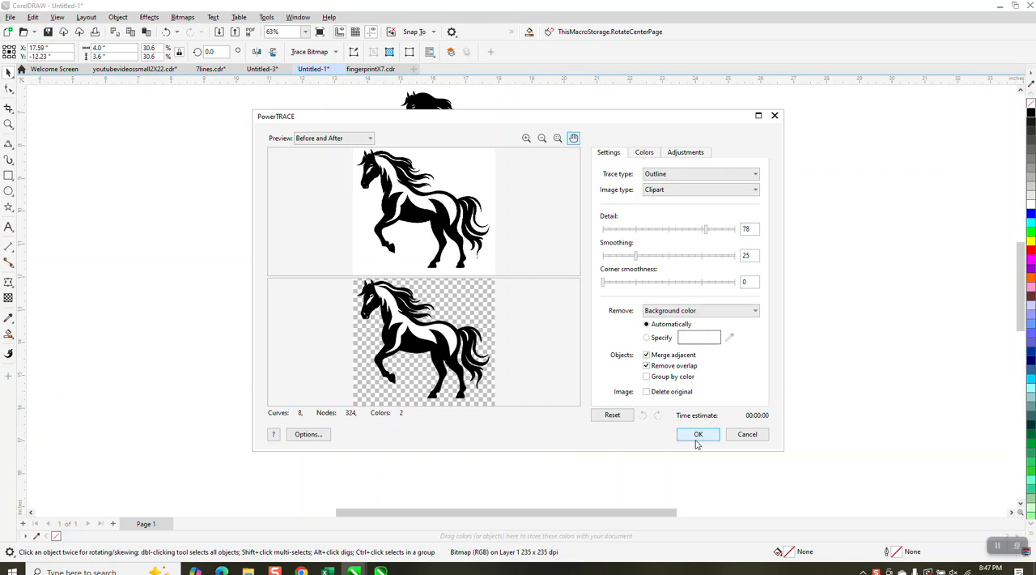
click(755, 311)
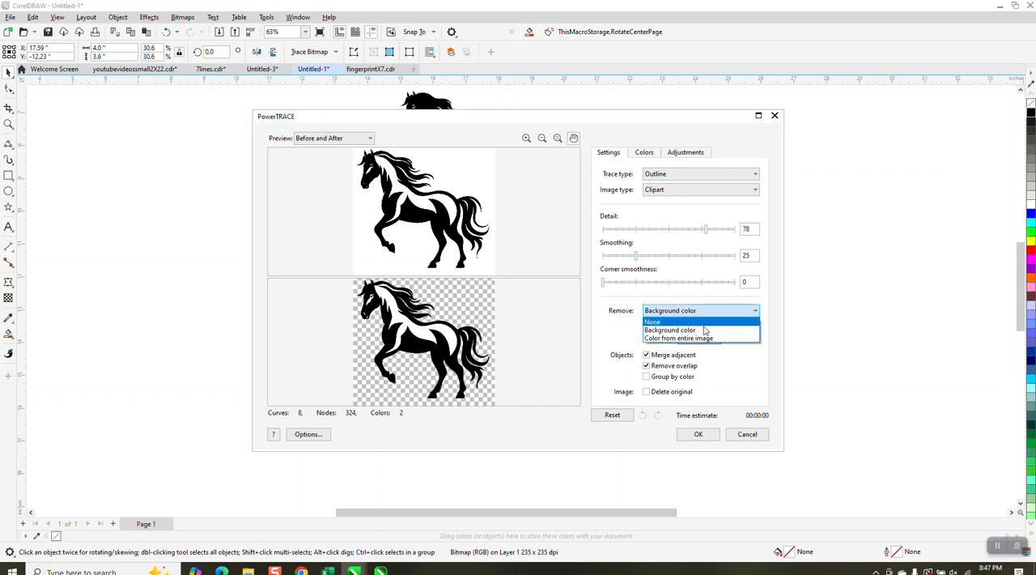
click(680, 338)
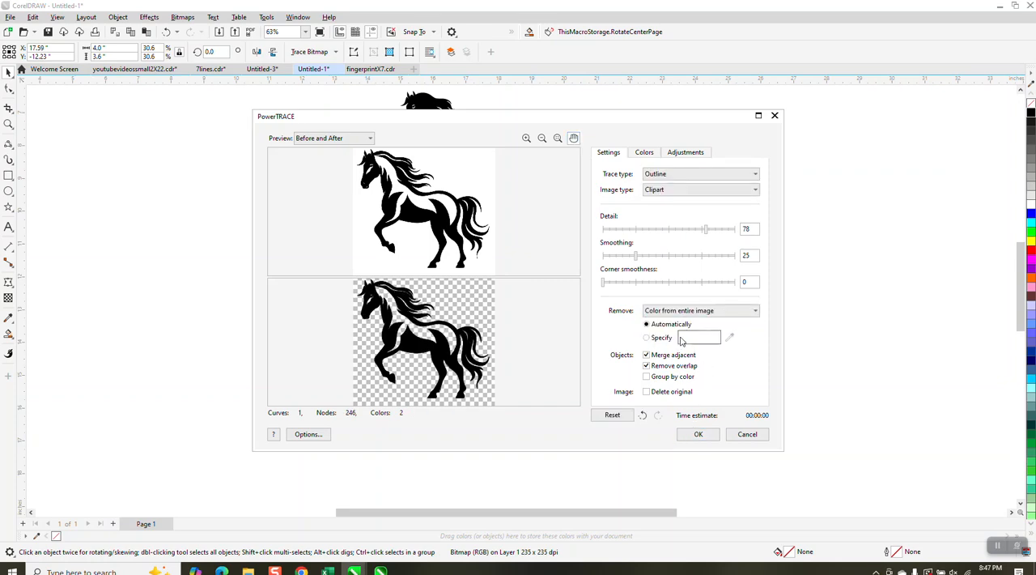
click(697, 434)
key(Right)
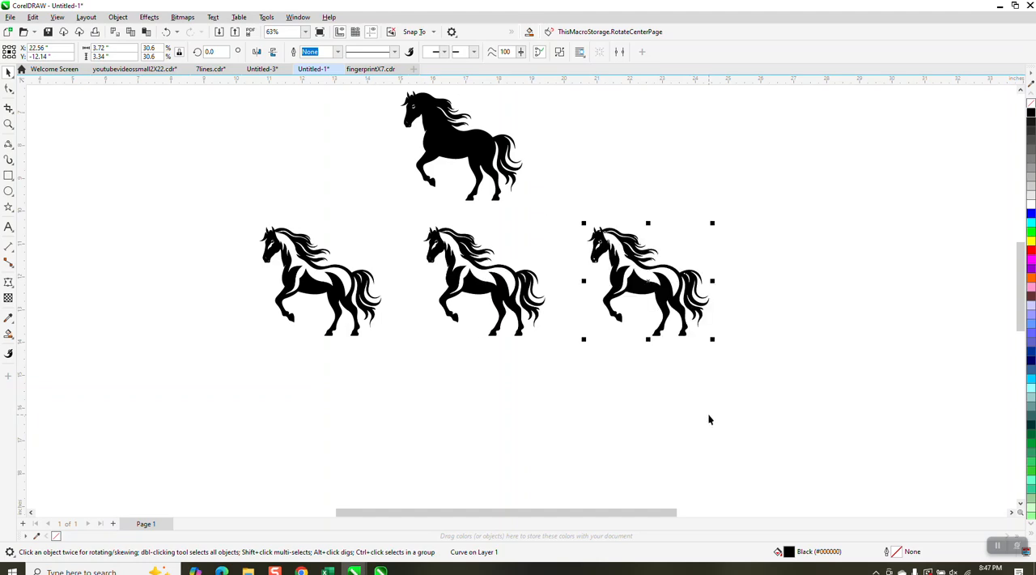
Step: Draw a yellow rectangle with a red outline, about 6.92 by 5.12 inches, over the traced horse and order it to the back of the page
click(9, 175)
drag(551, 205, 777, 374)
right_click(1030, 250)
click(1030, 241)
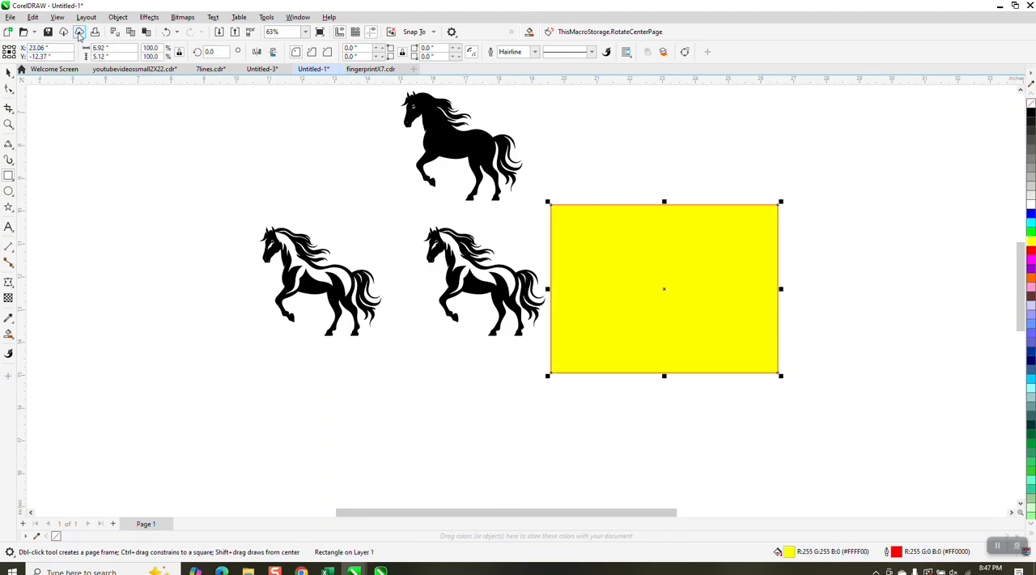
click(118, 17)
mouse_move(178, 191)
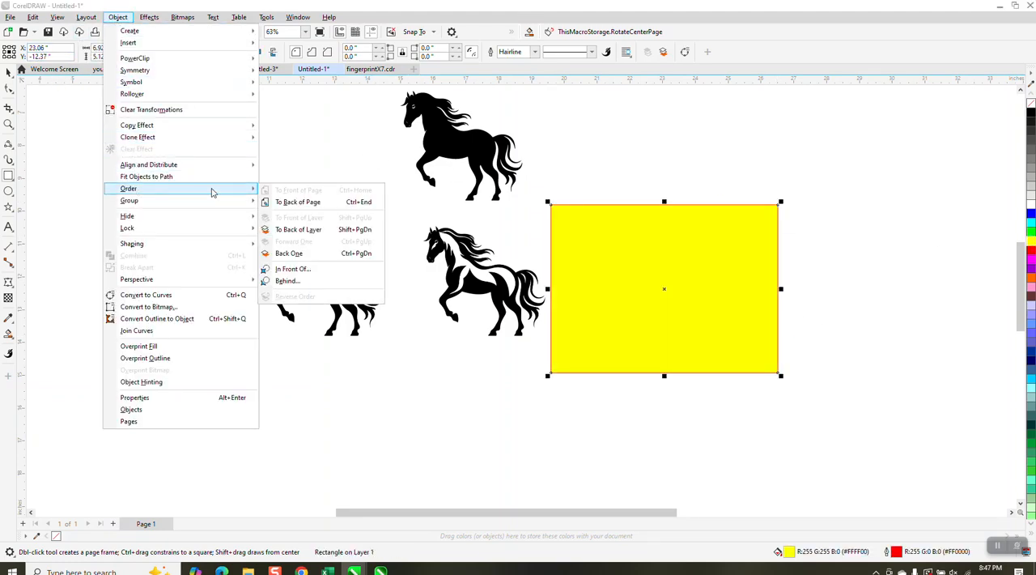
click(269, 201)
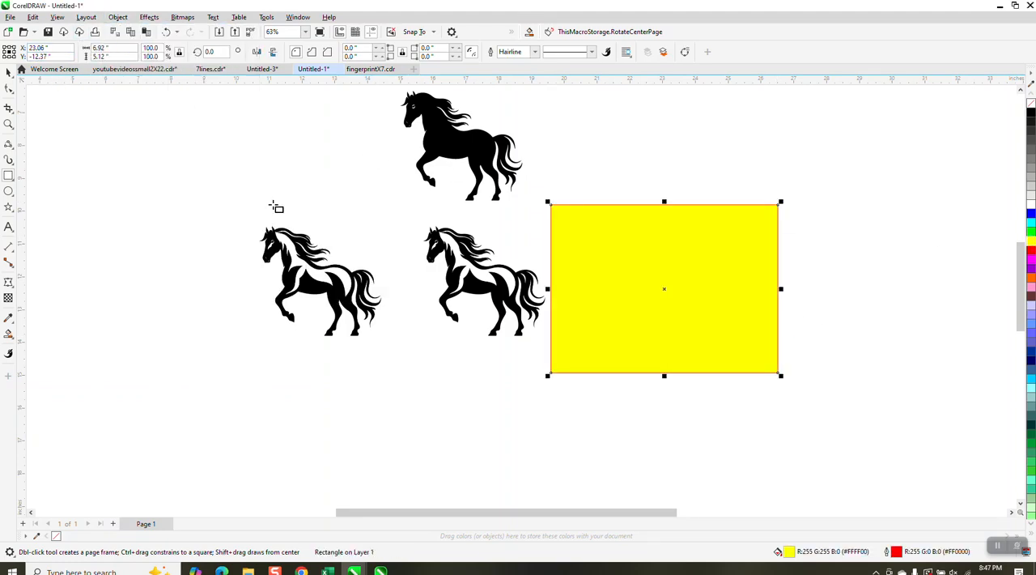
Step: Delete the yellow rectangle behind the traced horse
click(8, 78)
click(688, 243)
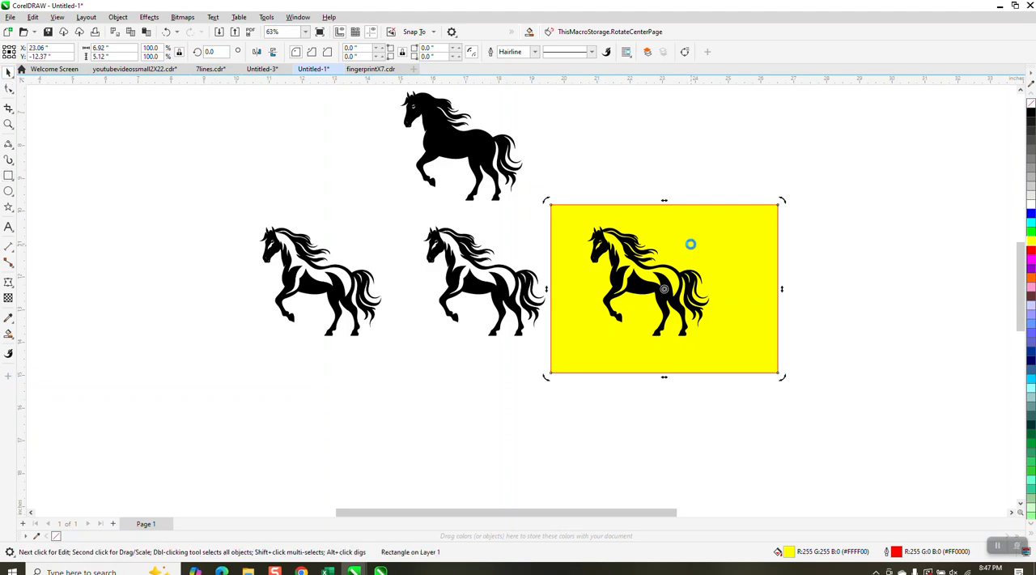
key(Delete)
Step: Sample the traced horse's body with the Attributes Eyedropper and its black color with the Color Eyedropper
click(8, 124)
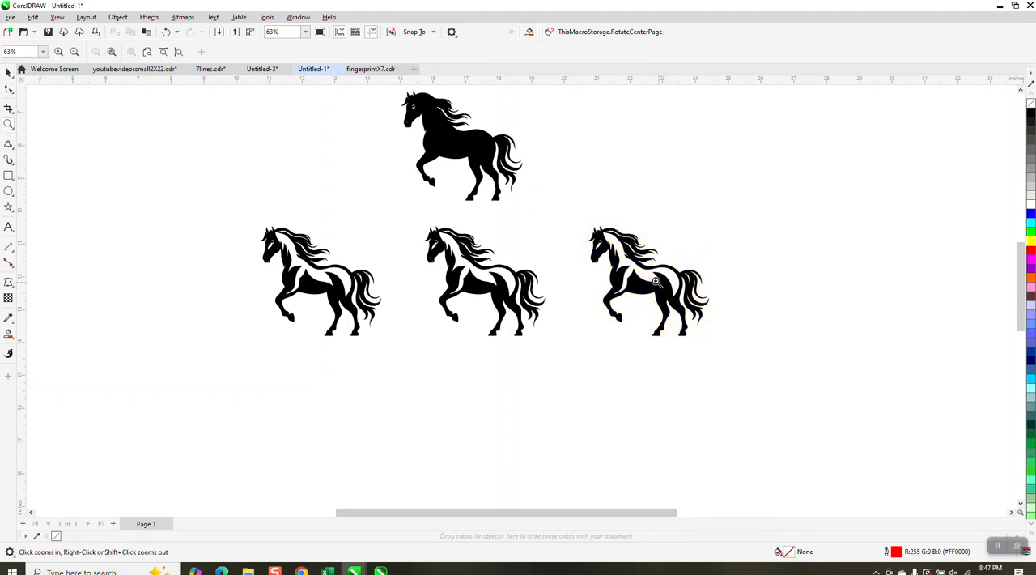
drag(595, 230, 719, 359)
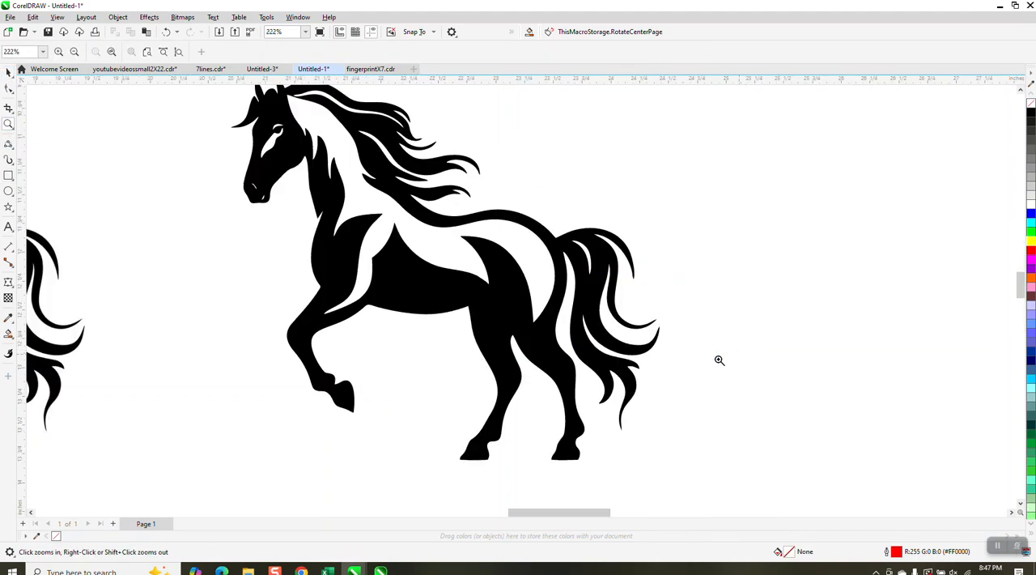
click(14, 324)
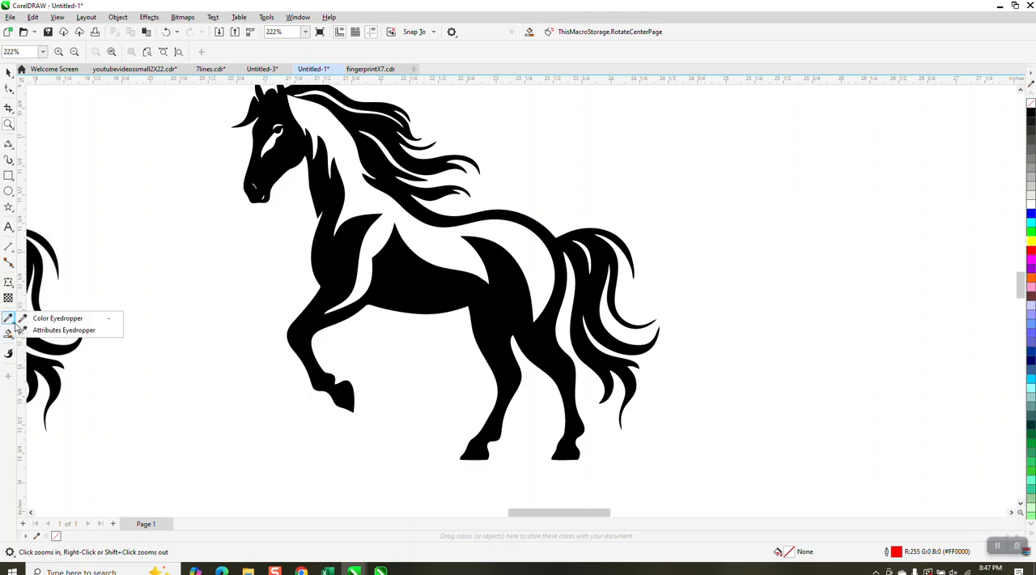
click(44, 331)
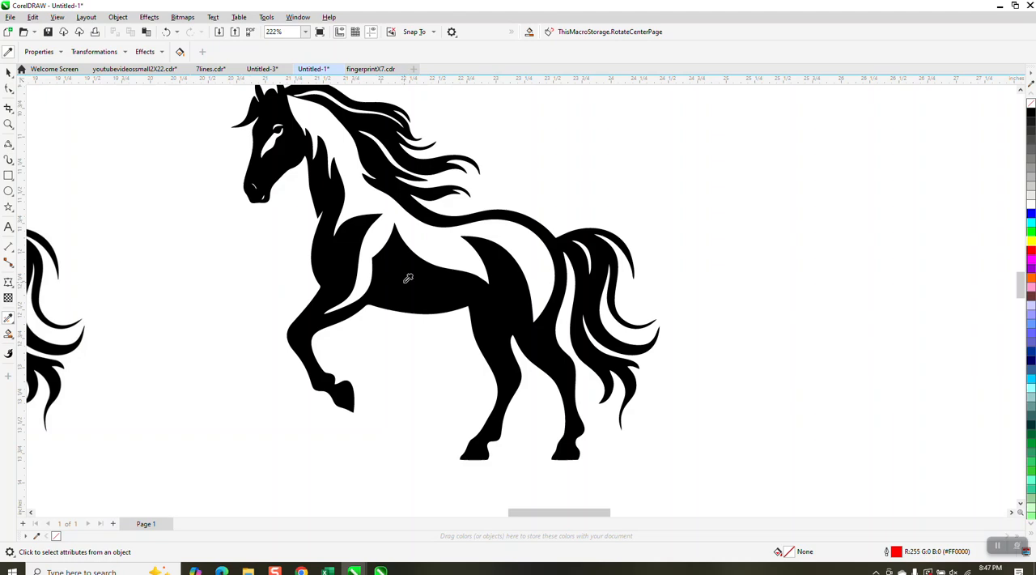
click(405, 281)
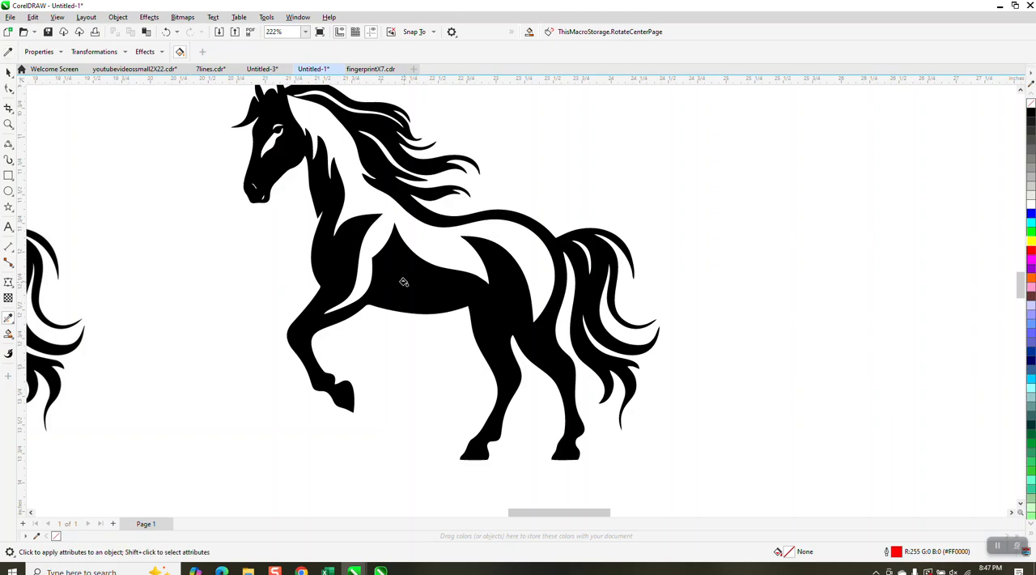
click(14, 324)
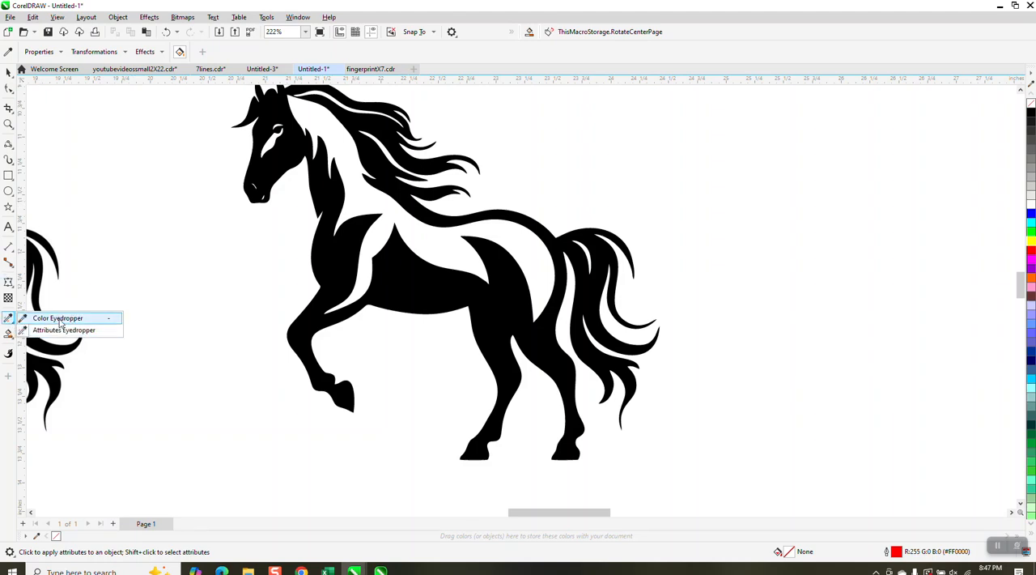
click(58, 319)
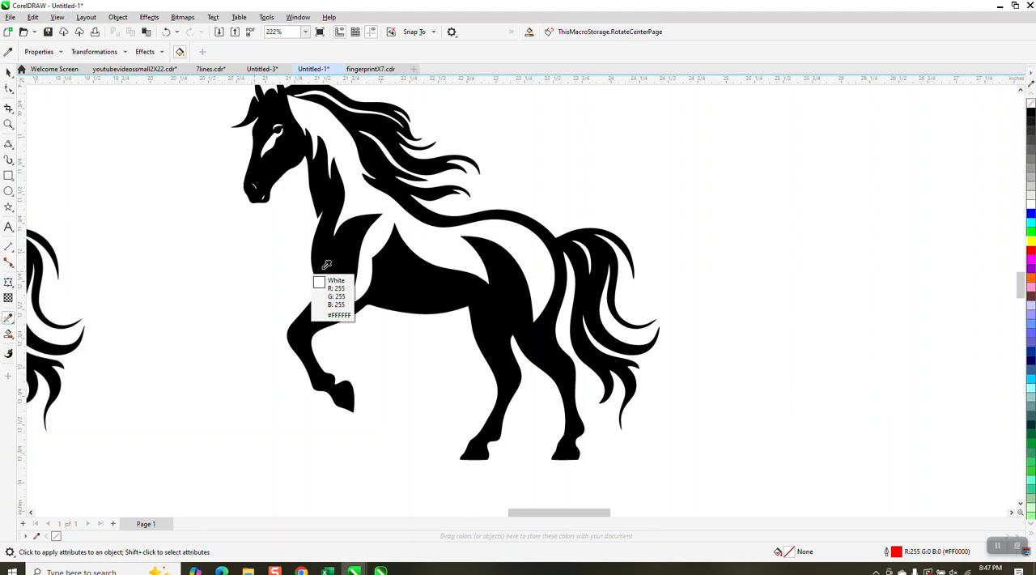
click(403, 259)
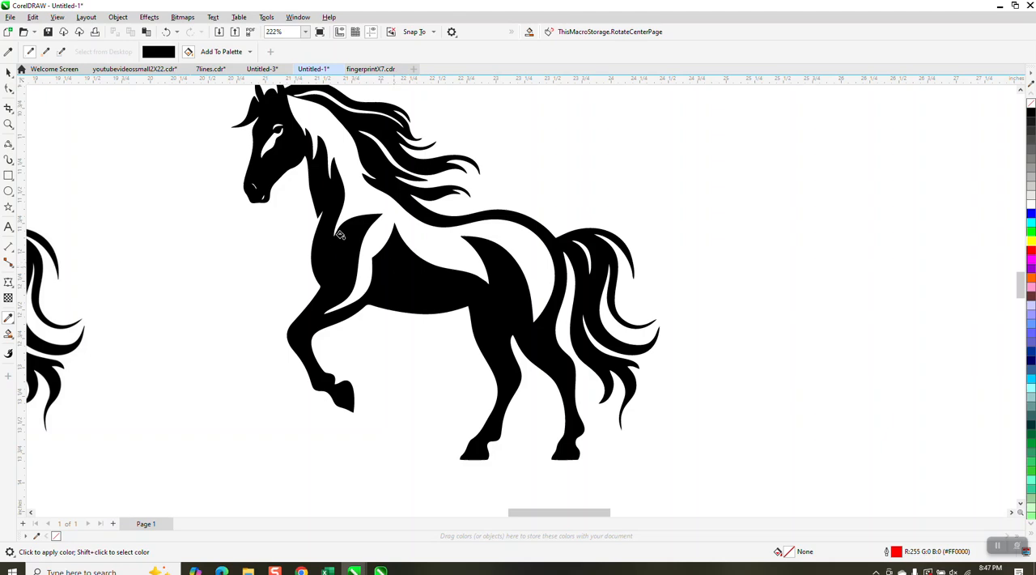
Step: Fill the white body area of the traced horse with black using Smart Fill and examine the filled region's edges
click(9, 335)
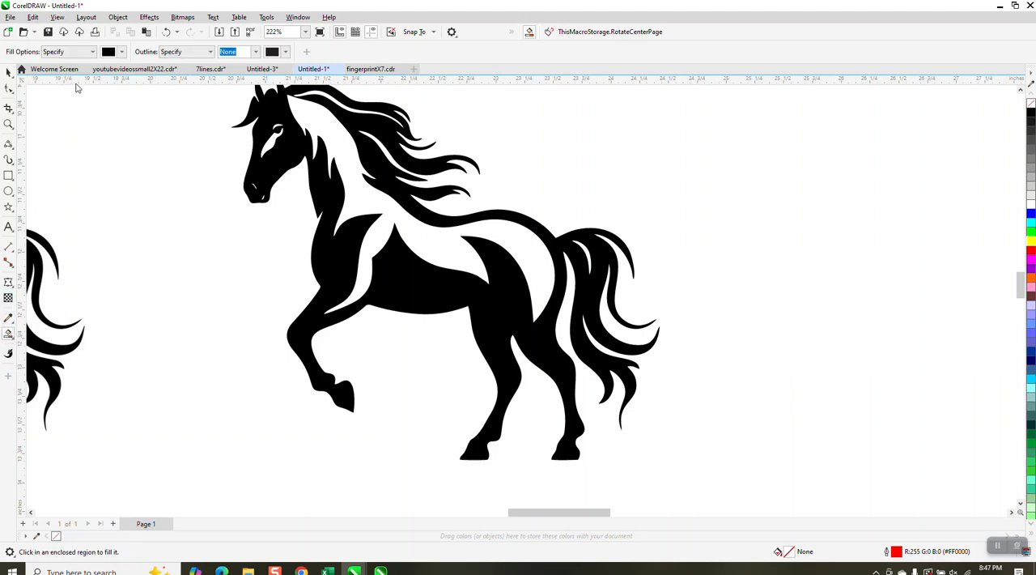
click(351, 203)
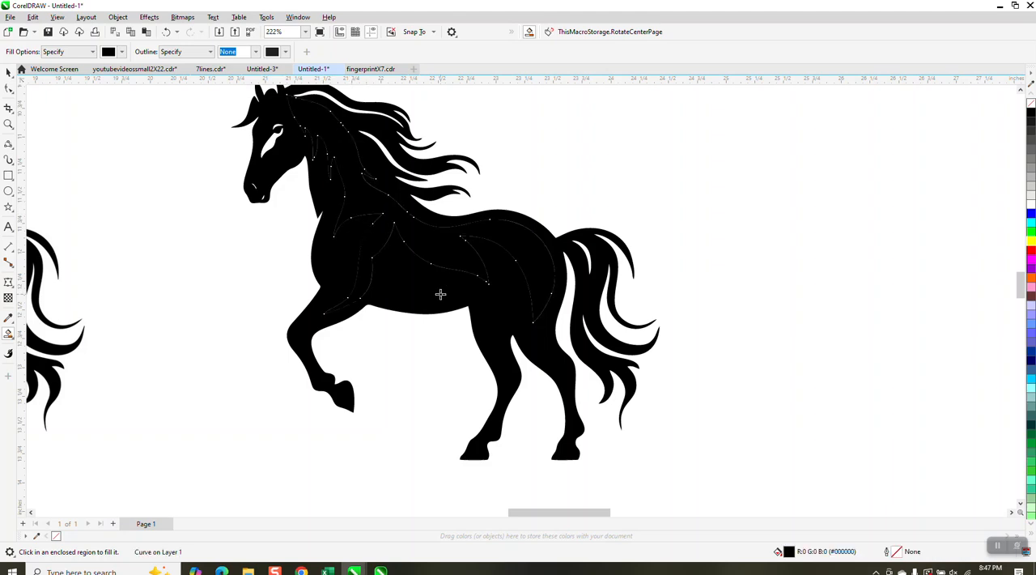
click(8, 73)
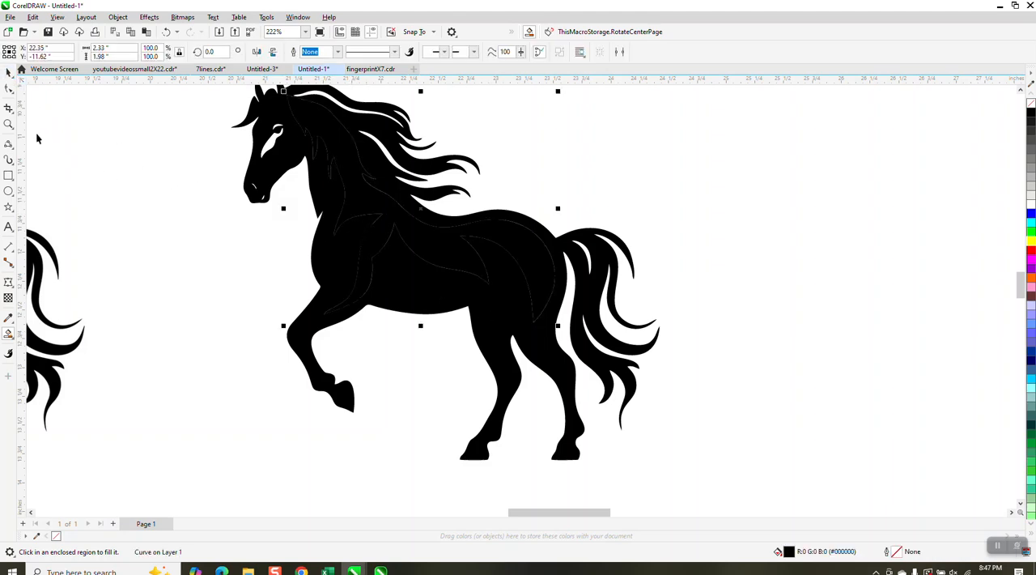
click(8, 123)
drag(332, 209, 437, 283)
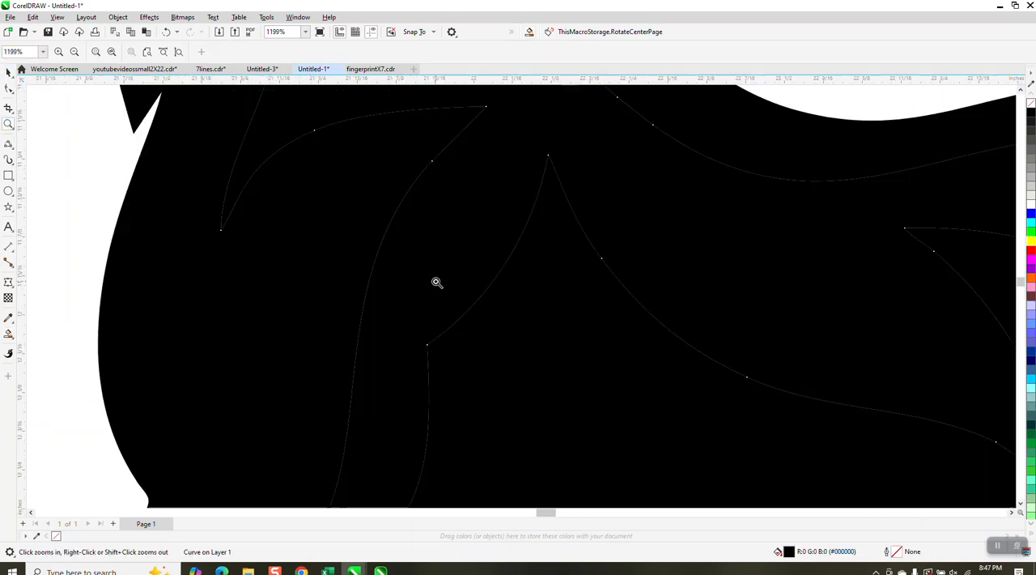
scroll(522, 186, down, 3)
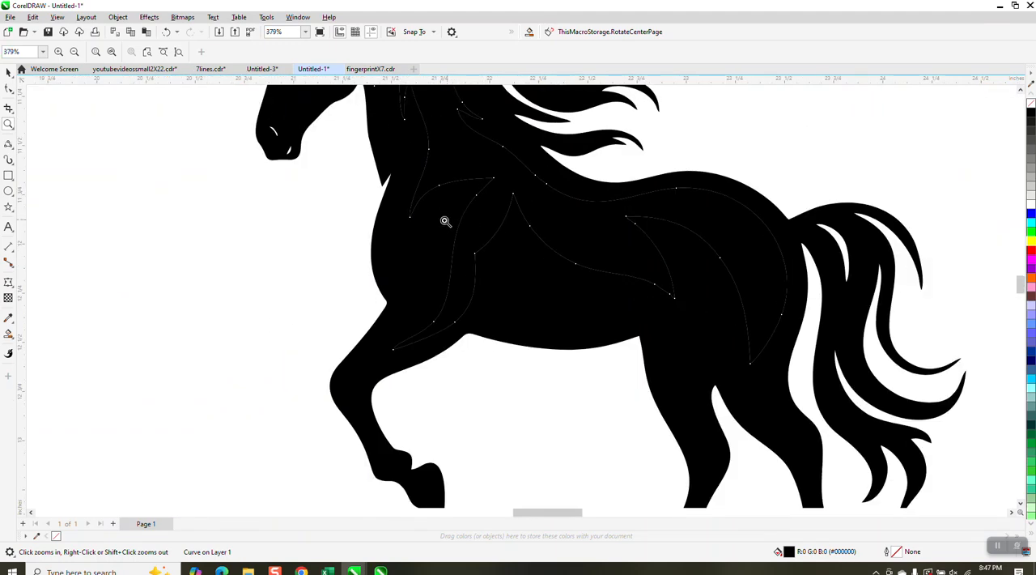
scroll(447, 220, down, 4)
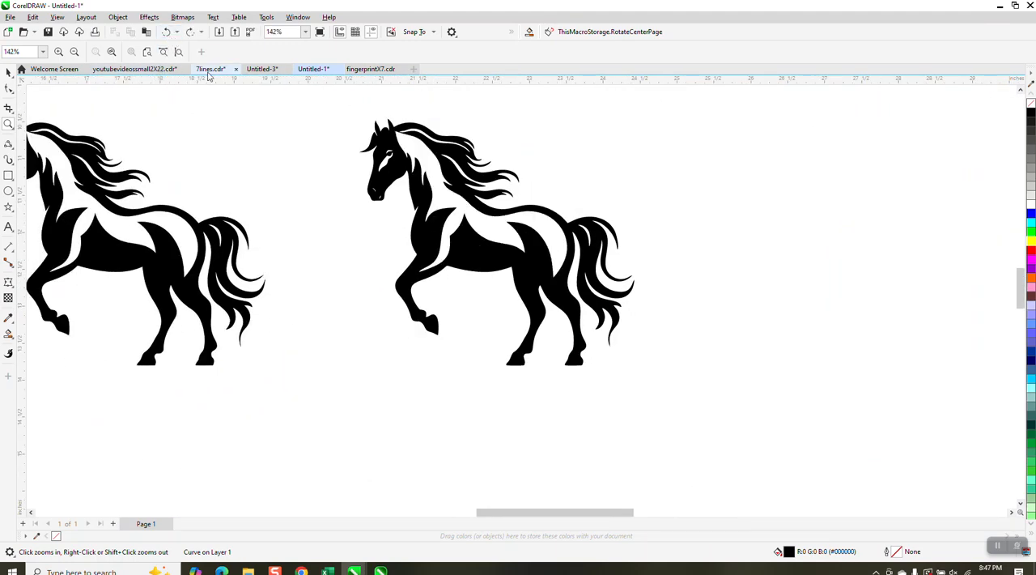
Step: Draw a rectangle about 4.37 by 4.08 inches around the traced horse
scroll(273, 220, down, 2)
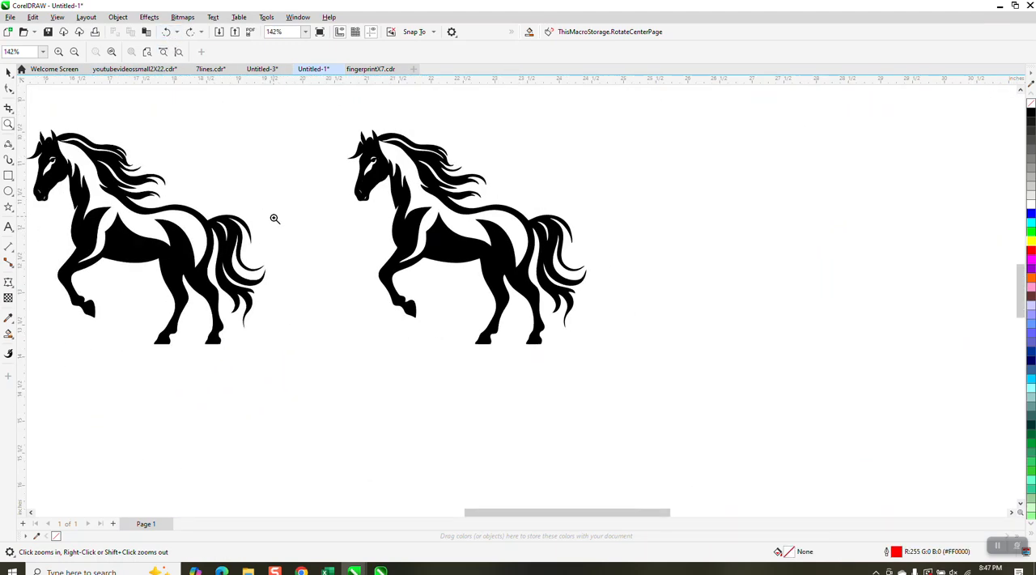
click(8, 175)
mouse_move(321, 123)
mouse_down()
mouse_move(342, 209)
mouse_move(527, 338)
mouse_move(565, 351)
mouse_up()
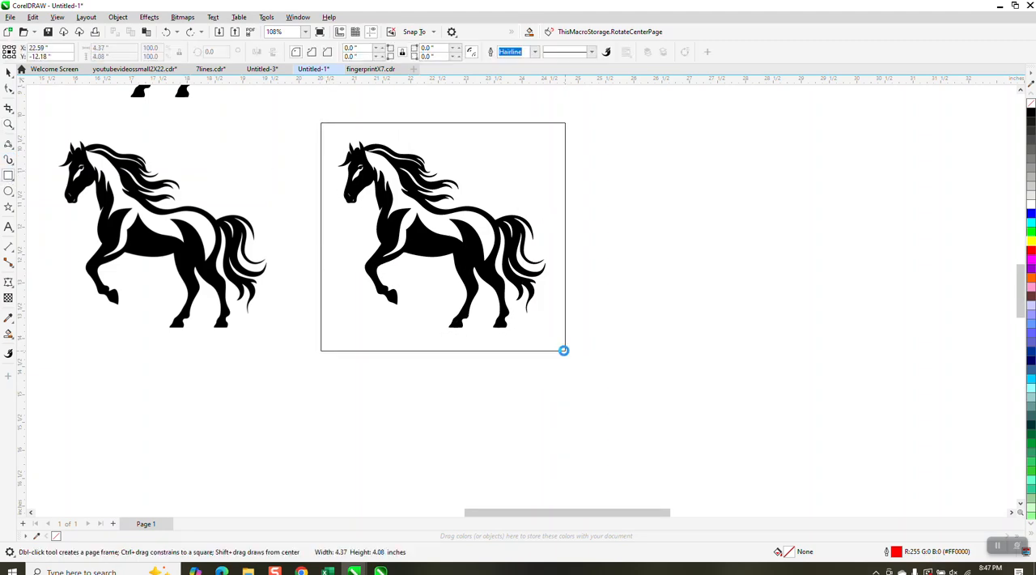
Step: Set the Smart Fill color to blue and fill the region between the traced horse and the surrounding rectangle
click(12, 337)
click(45, 347)
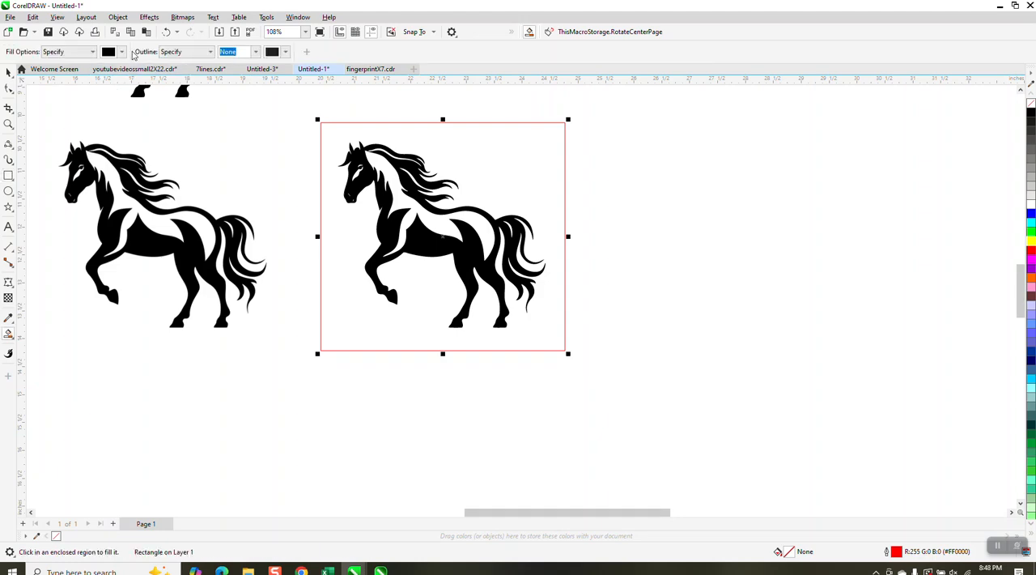
click(121, 51)
click(155, 119)
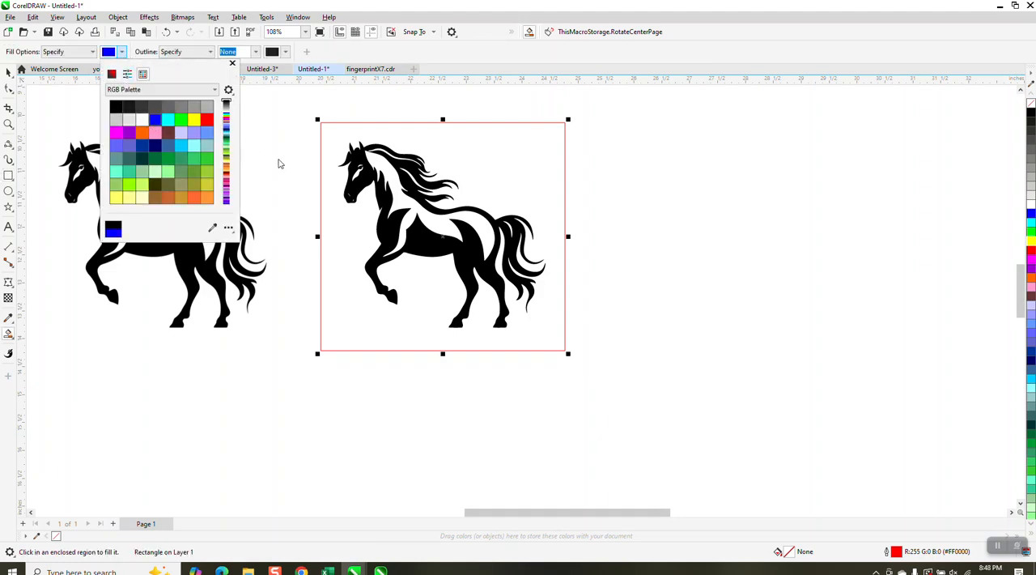
click(470, 156)
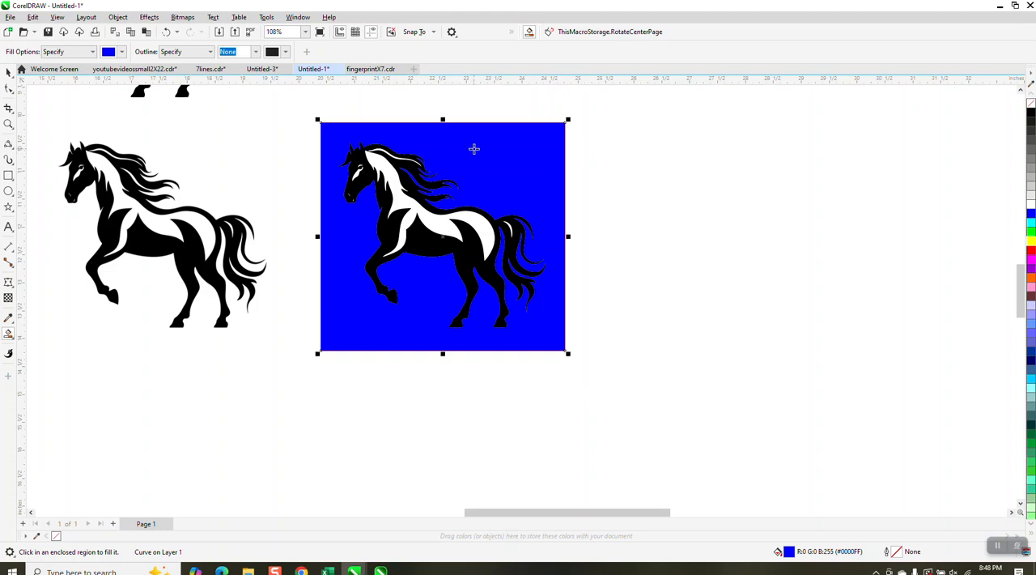
Step: Move the blue fill beside the traced horse and add blue Smart Fills of the nostril highlights to it
key(Right)
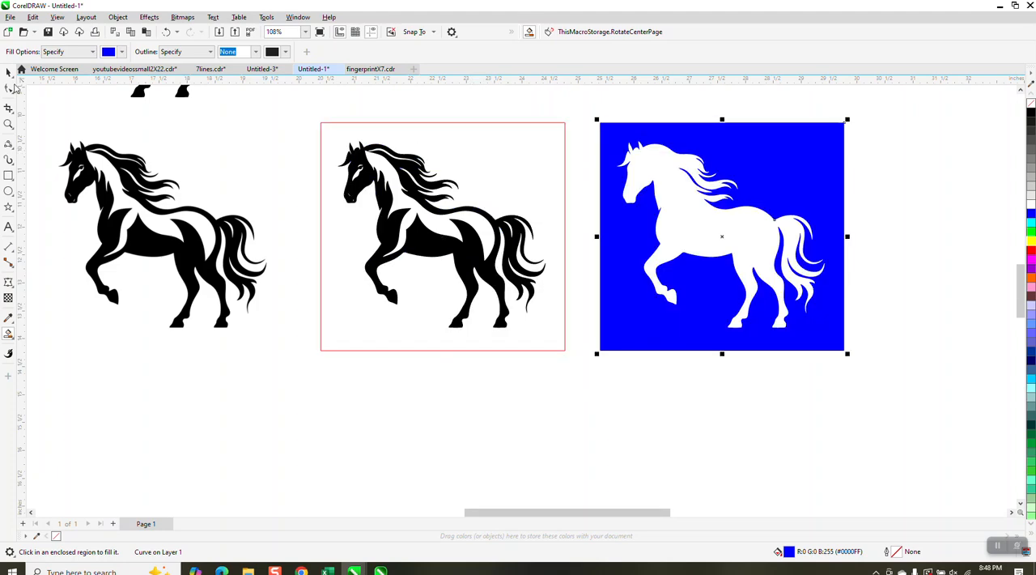
click(8, 124)
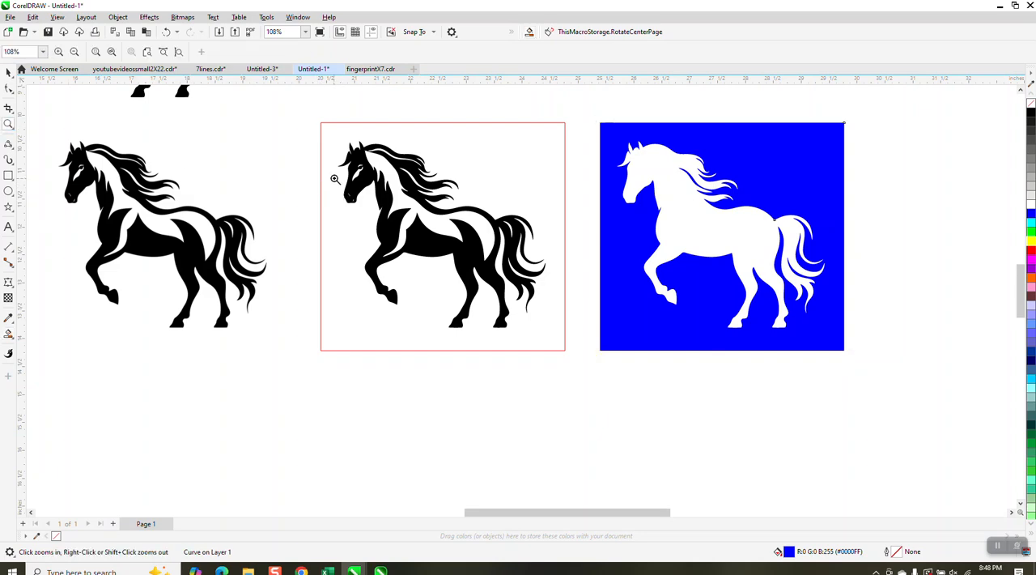
drag(335, 180, 421, 229)
click(8, 333)
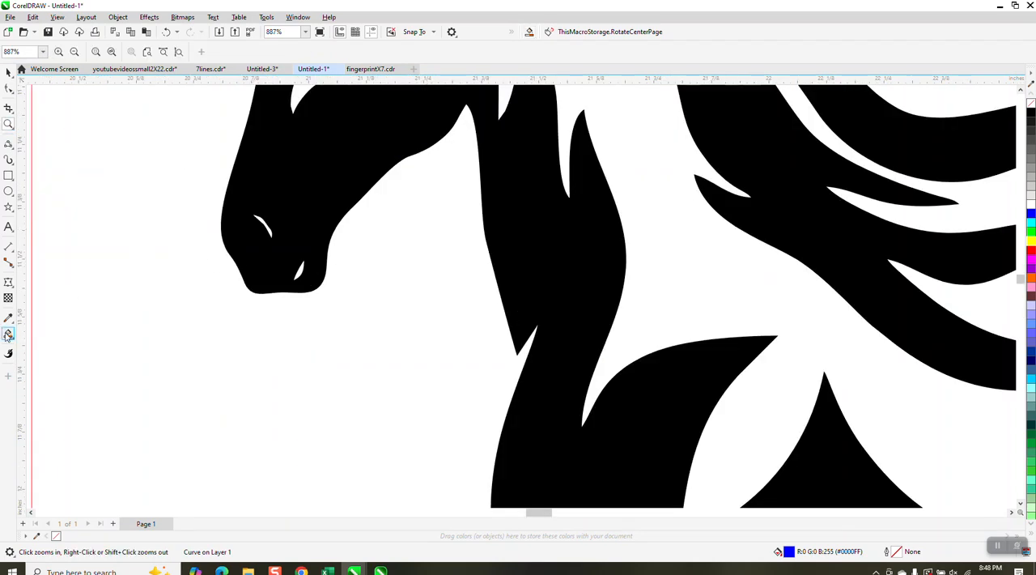
click(265, 224)
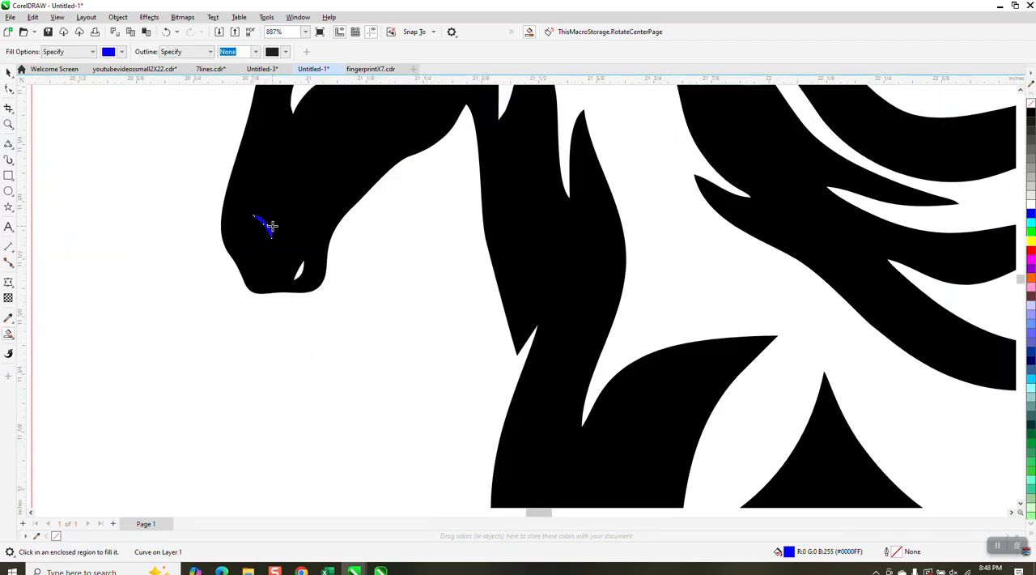
key(ctrl+z)
scroll(342, 293, down, 2)
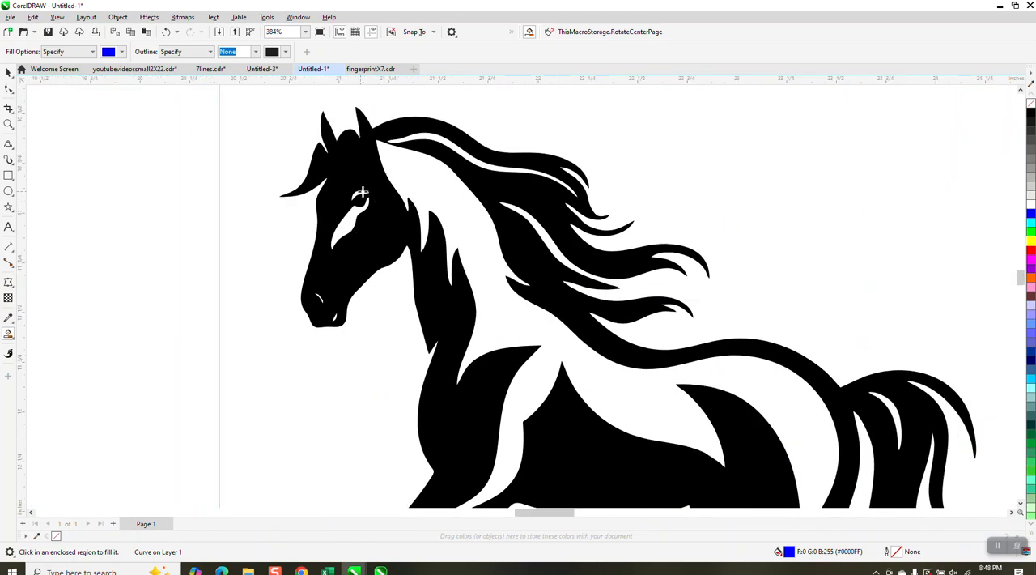
Step: Draw a 3-point curve about 0.07 inches long across the white patch just below the traced horse's eye
click(8, 124)
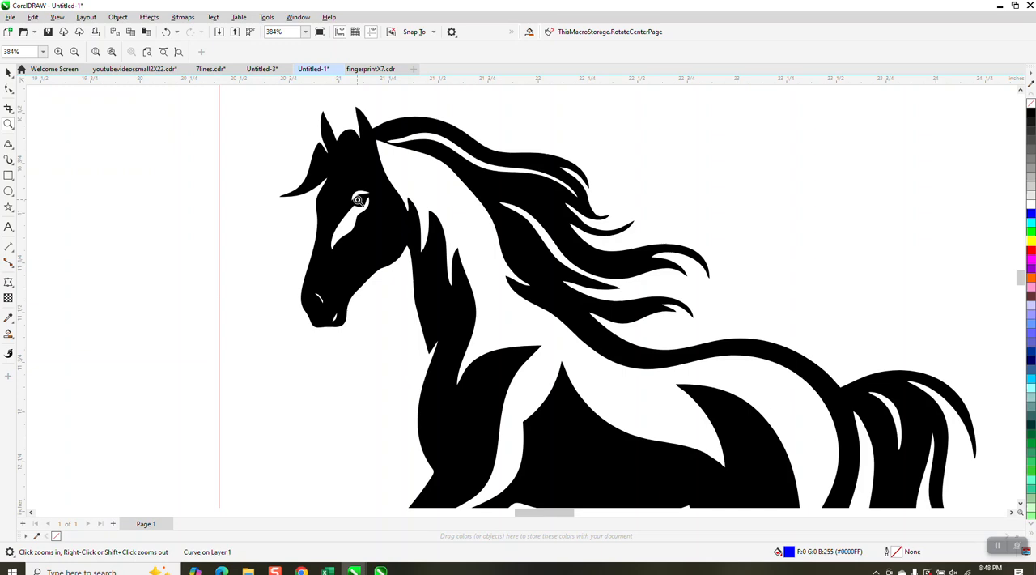
drag(327, 191, 430, 280)
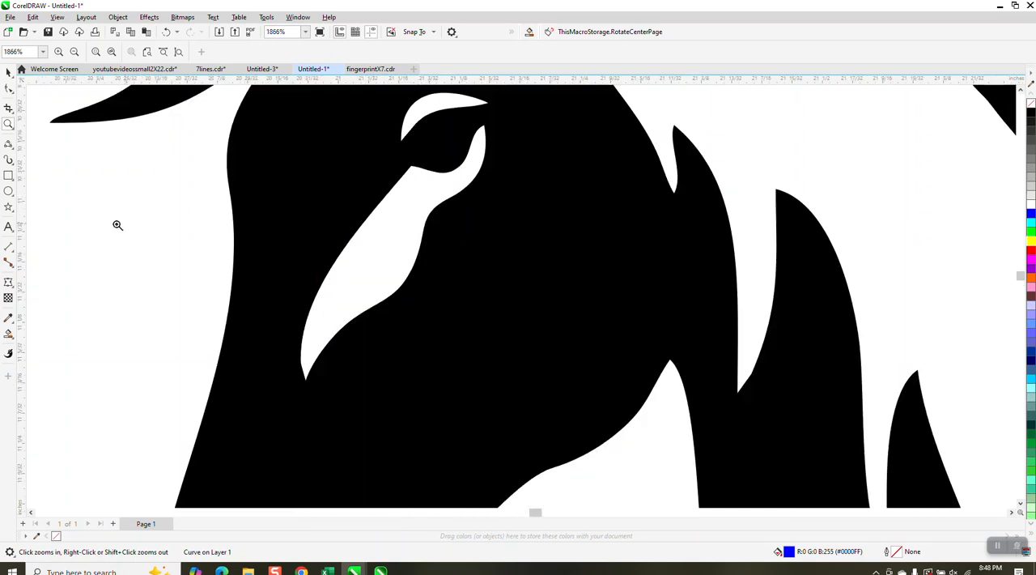
click(14, 152)
click(55, 217)
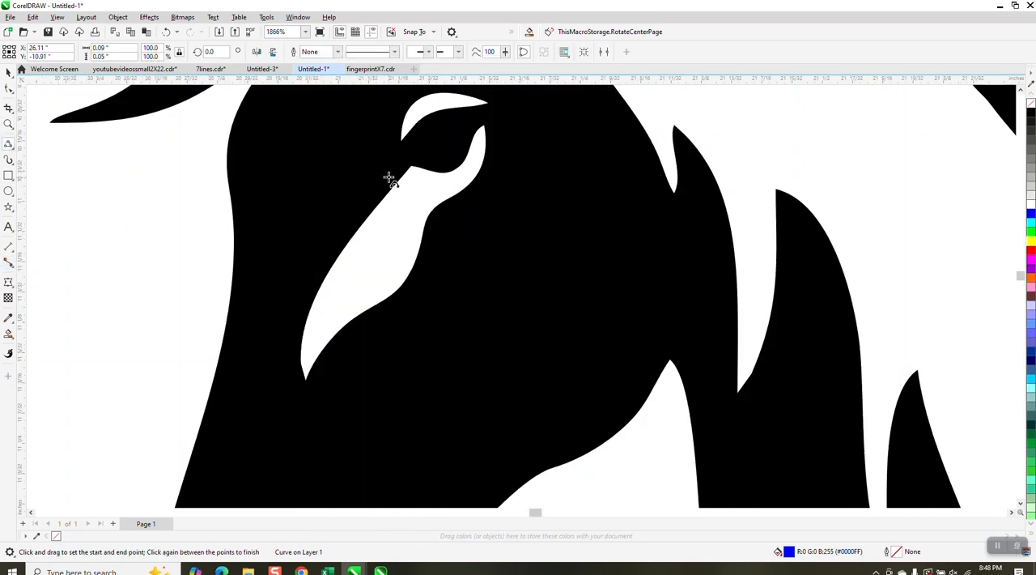
drag(460, 191, 395, 185)
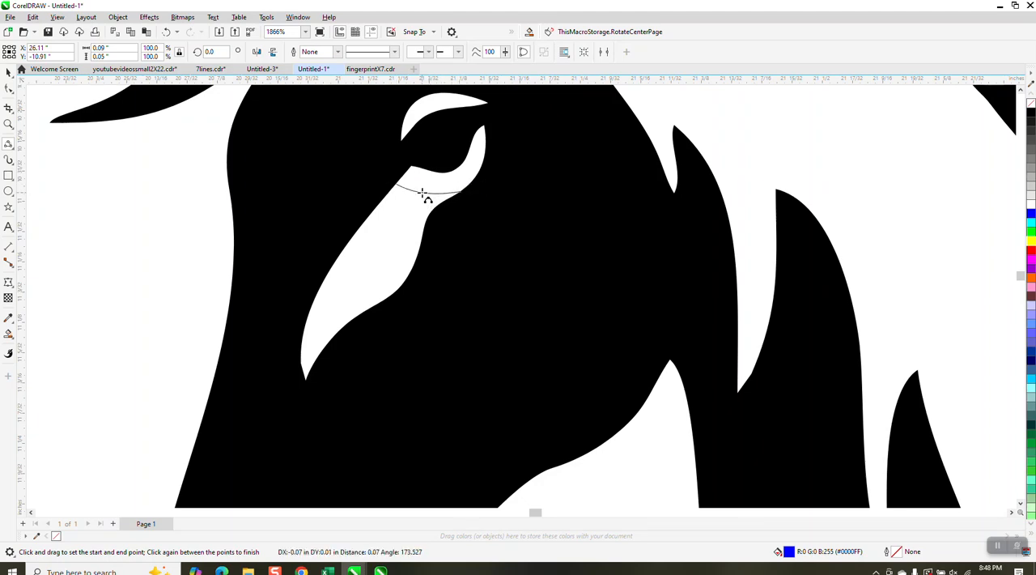
click(411, 218)
Step: Smart Fill the enclosed white area under the eye with blue and move the fill onto the blue-background silhouette
click(8, 332)
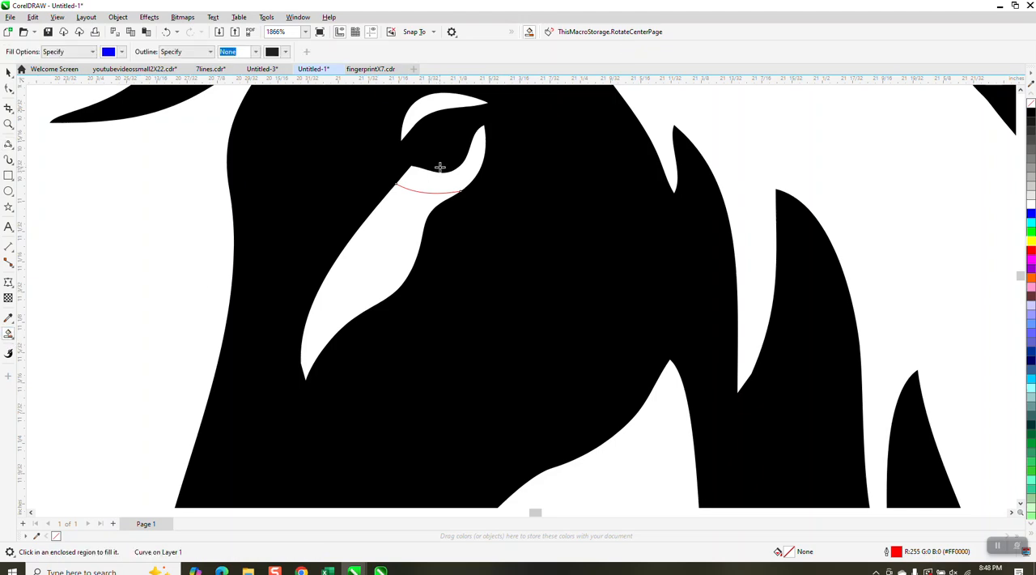
click(431, 180)
scroll(238, 174, down, 5)
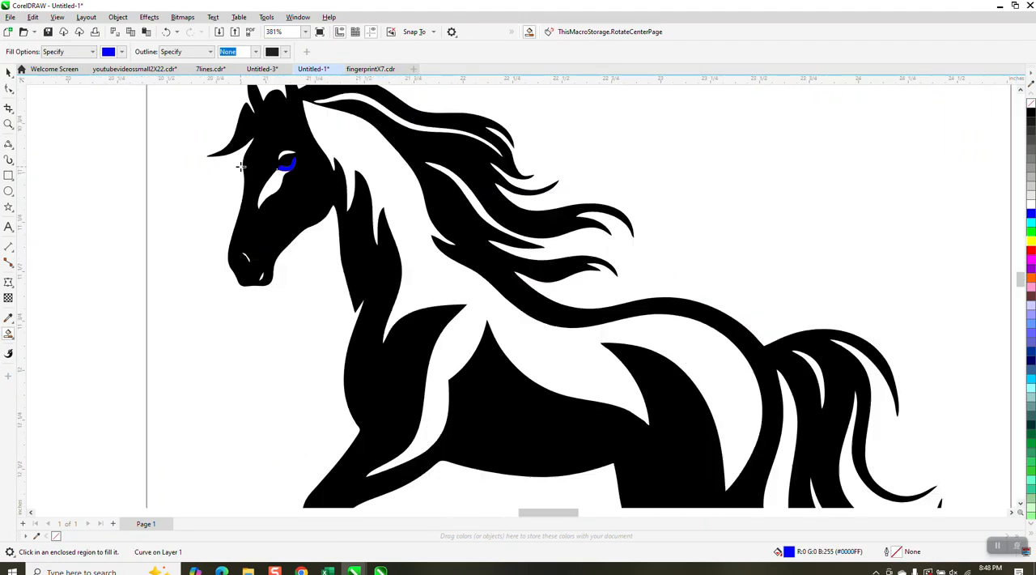
scroll(320, 198, down, 2)
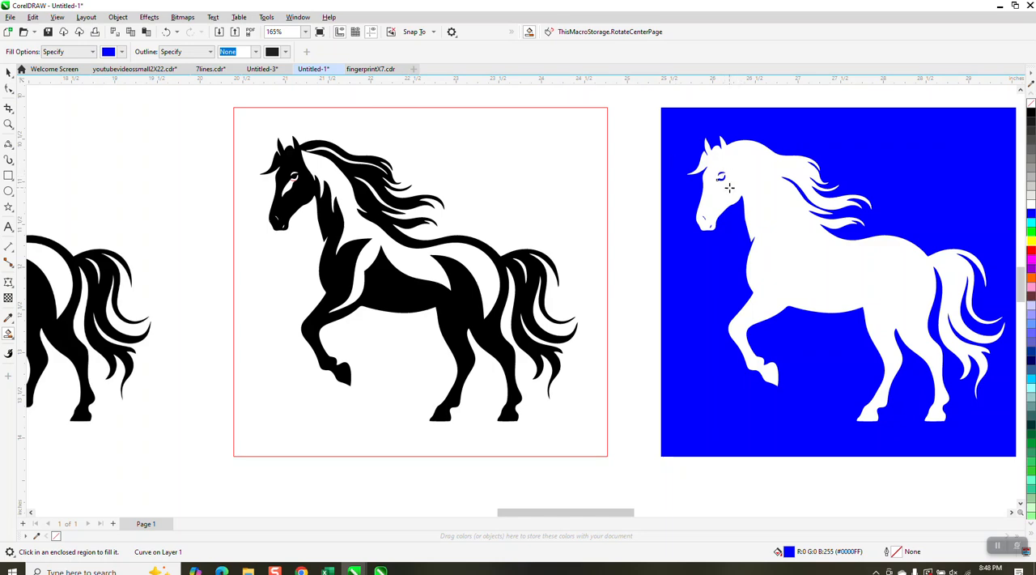
Step: Bulge the outer edges of both blue nostril shapes on the white silhouette slightly outward with the Shape tool
click(8, 123)
drag(678, 199, 742, 249)
scroll(530, 256, down, 2)
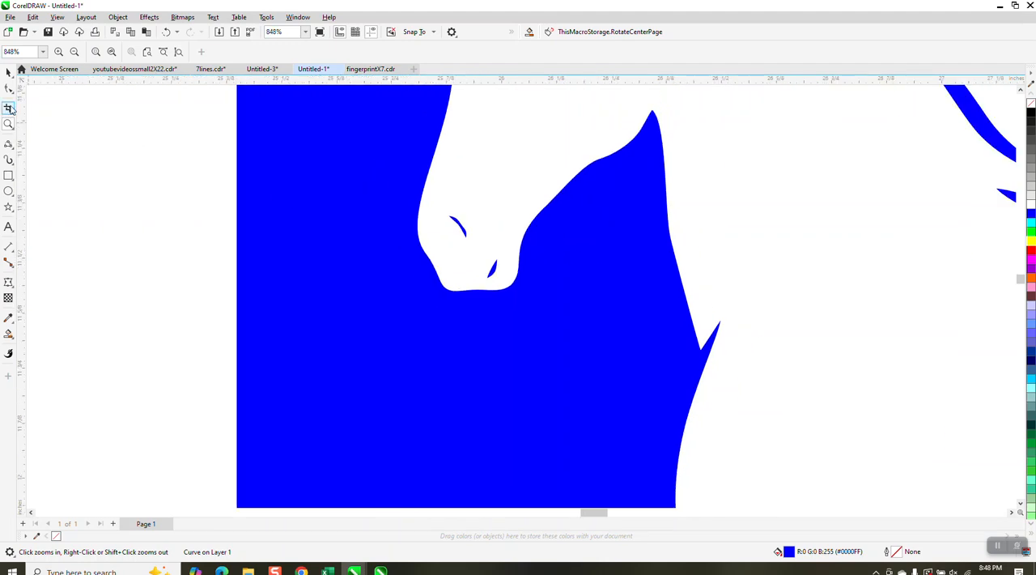
drag(414, 195, 578, 316)
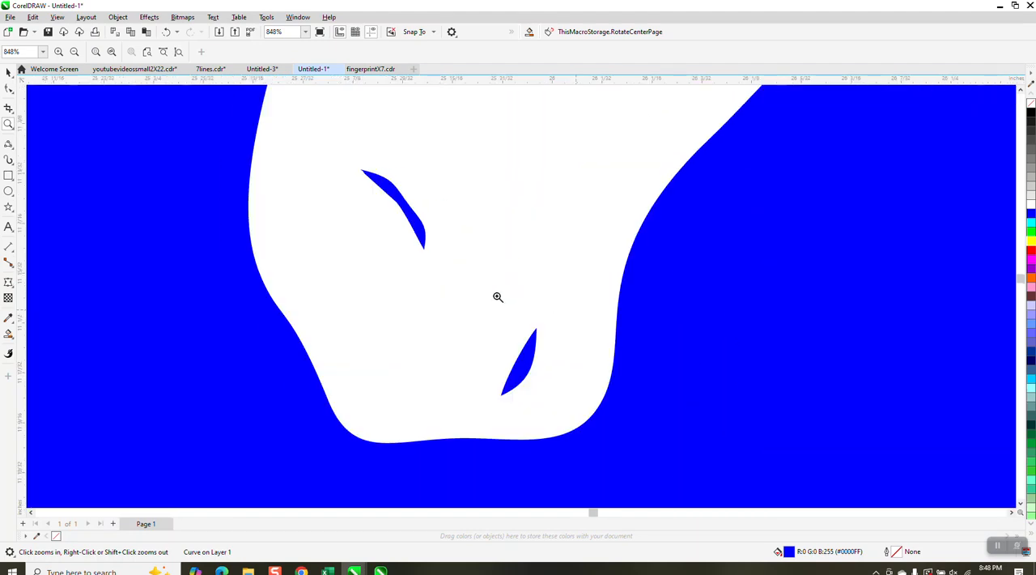
click(10, 89)
click(44, 88)
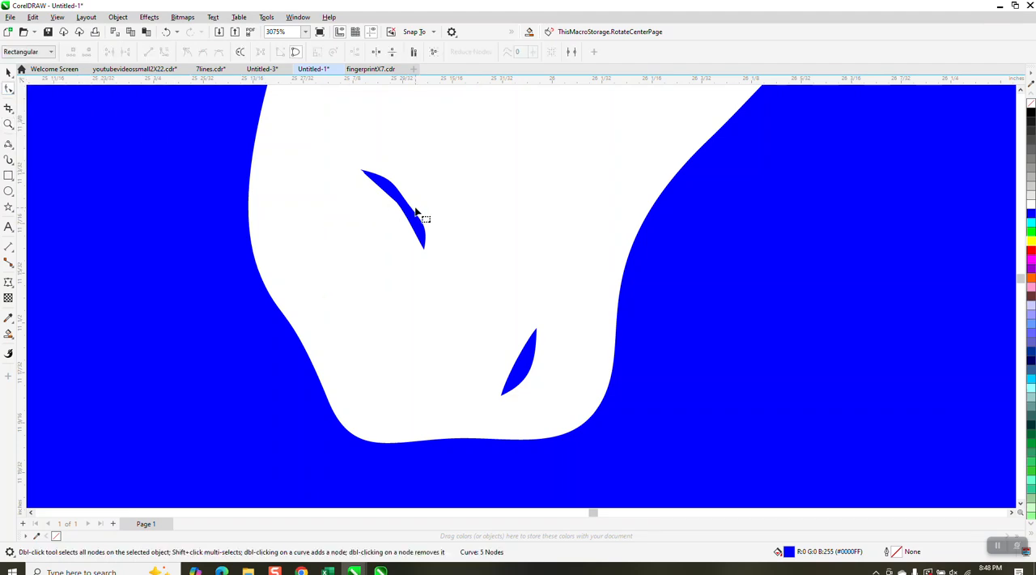
click(415, 210)
drag(414, 210, 416, 204)
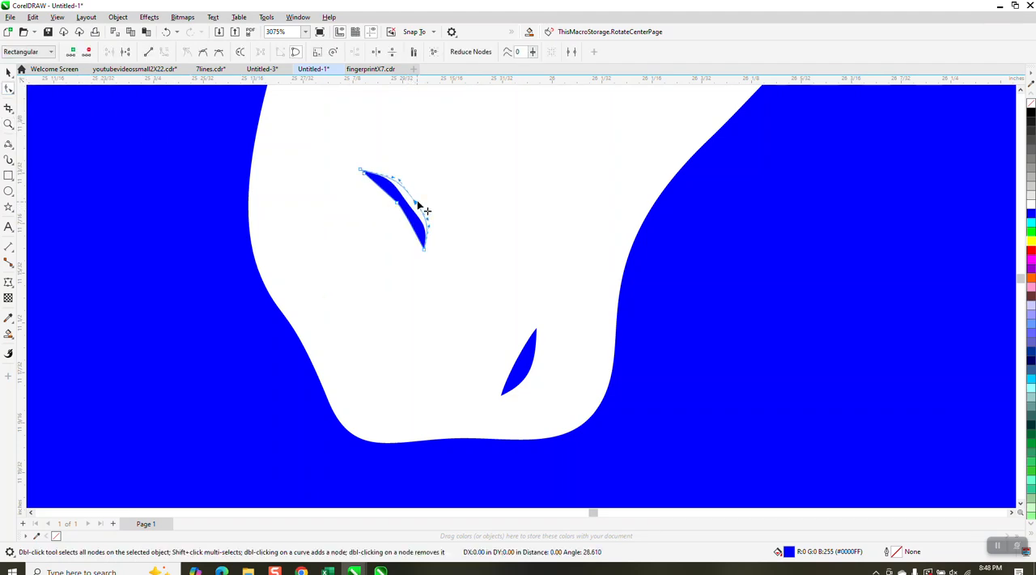
click(531, 365)
drag(532, 368, 535, 370)
Step: Set the Smart Fill color to black, fill the white horse silhouette, and move the black fill beside the blue background
scroll(398, 296, down, 4)
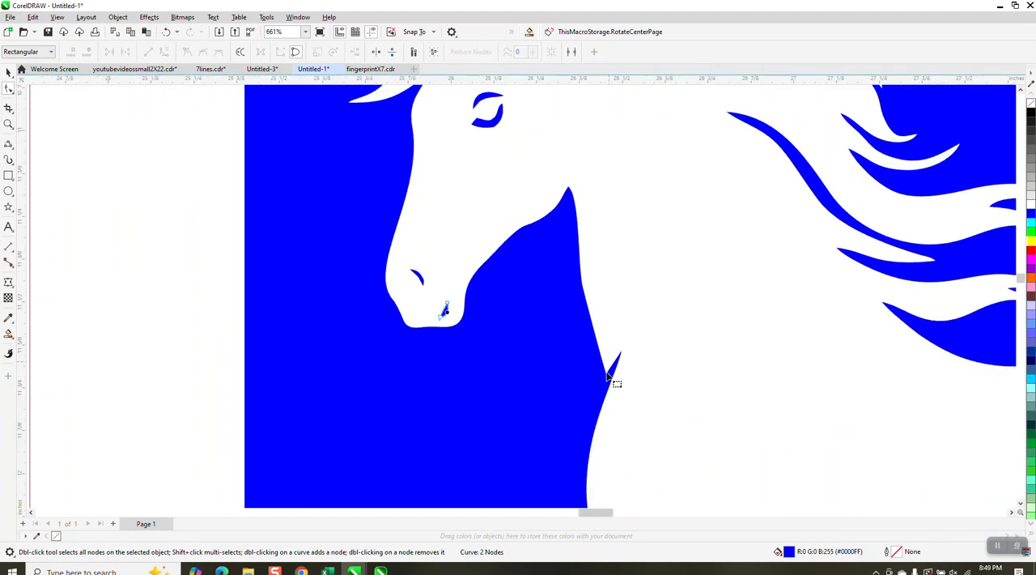
scroll(617, 365, down, 3)
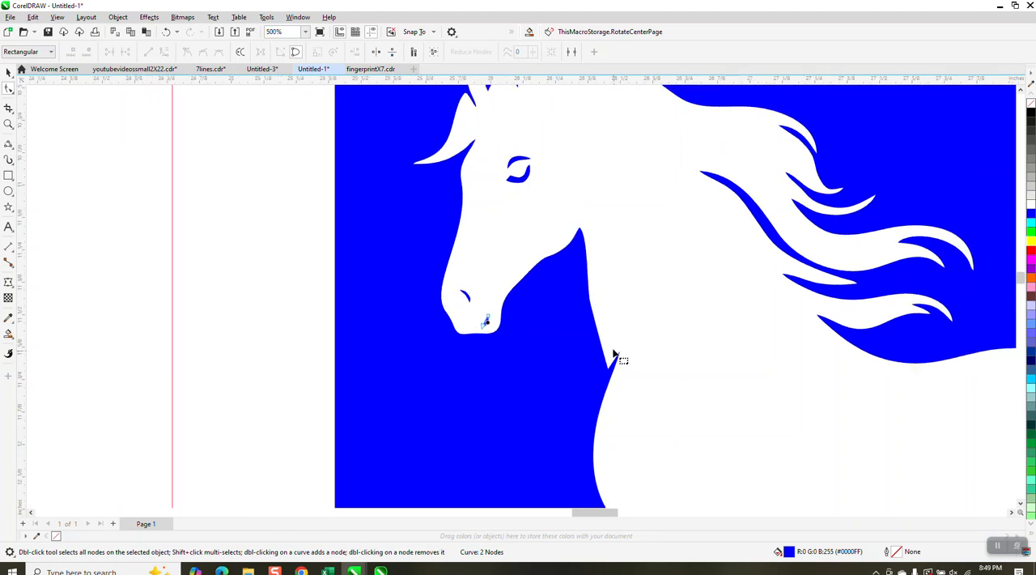
scroll(178, 225, down, 2)
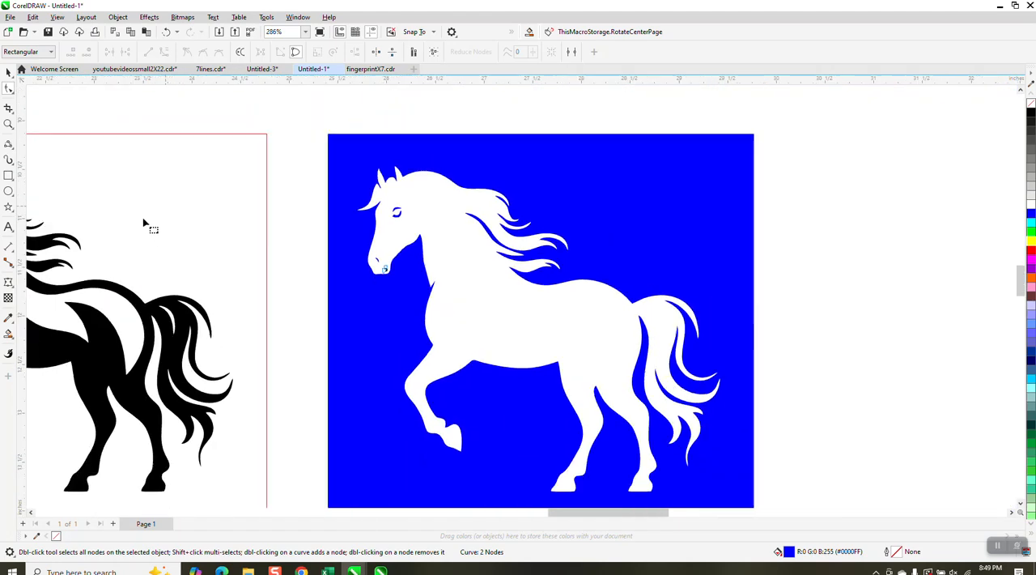
click(8, 334)
click(122, 52)
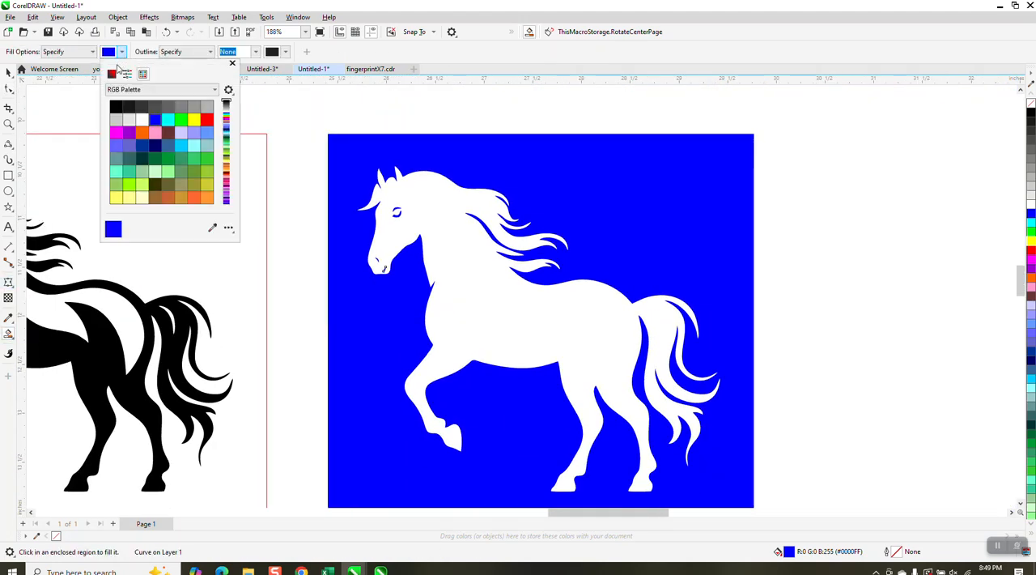
click(116, 107)
click(486, 273)
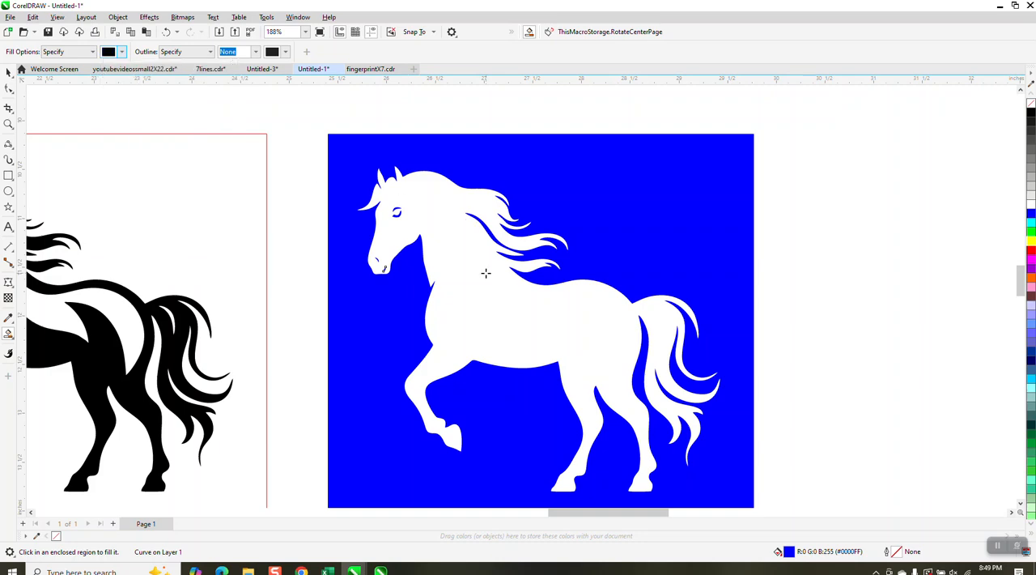
click(490, 275)
key(shift+Right)
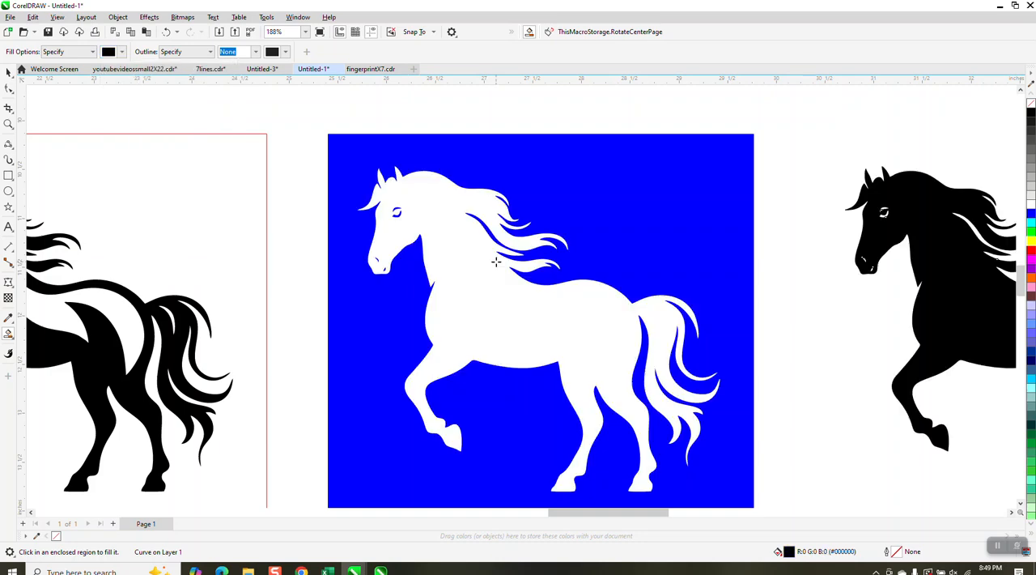
Step: Examine the black silhouette's head, nostrils and neck edge up close
scroll(838, 231, down, 1)
click(8, 124)
drag(845, 161, 999, 318)
drag(343, 291, 483, 405)
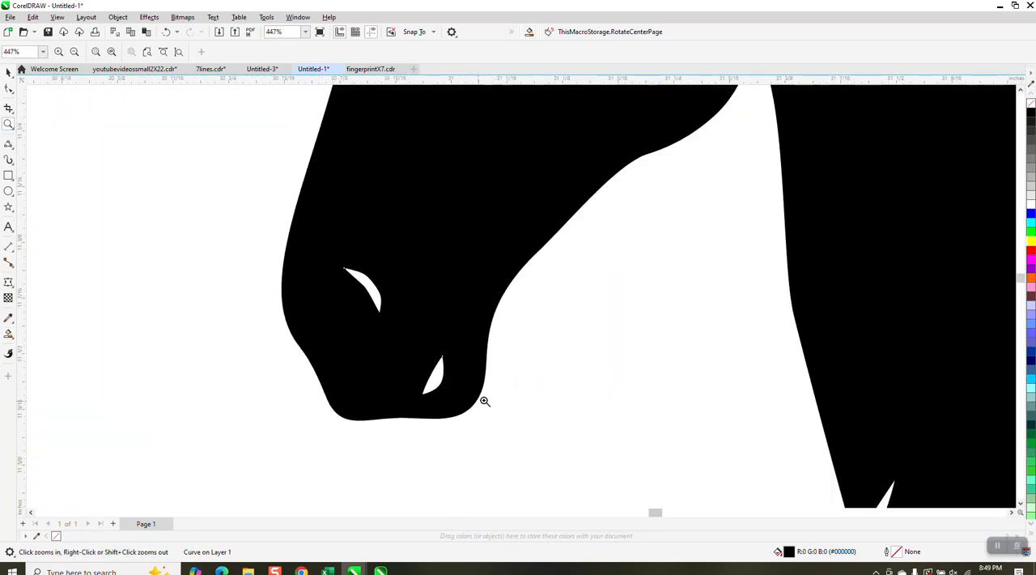
scroll(468, 352, down, 3)
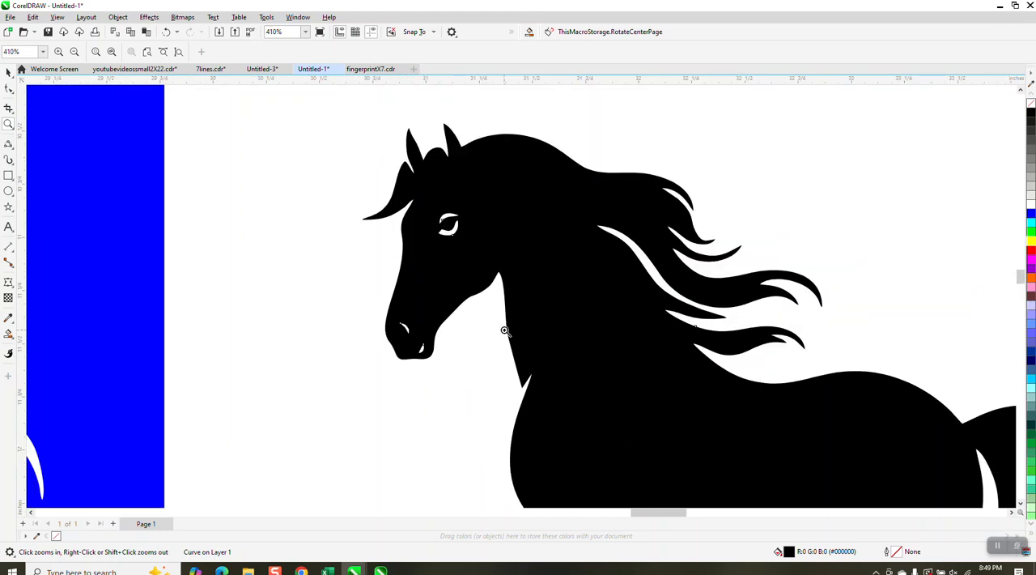
scroll(537, 361, down, 1)
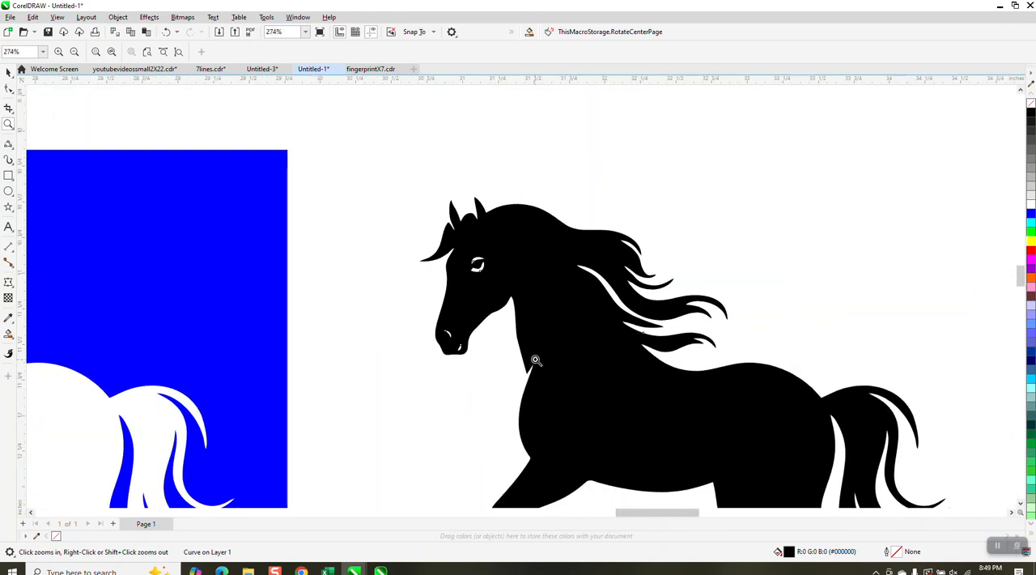
scroll(526, 303, down, 2)
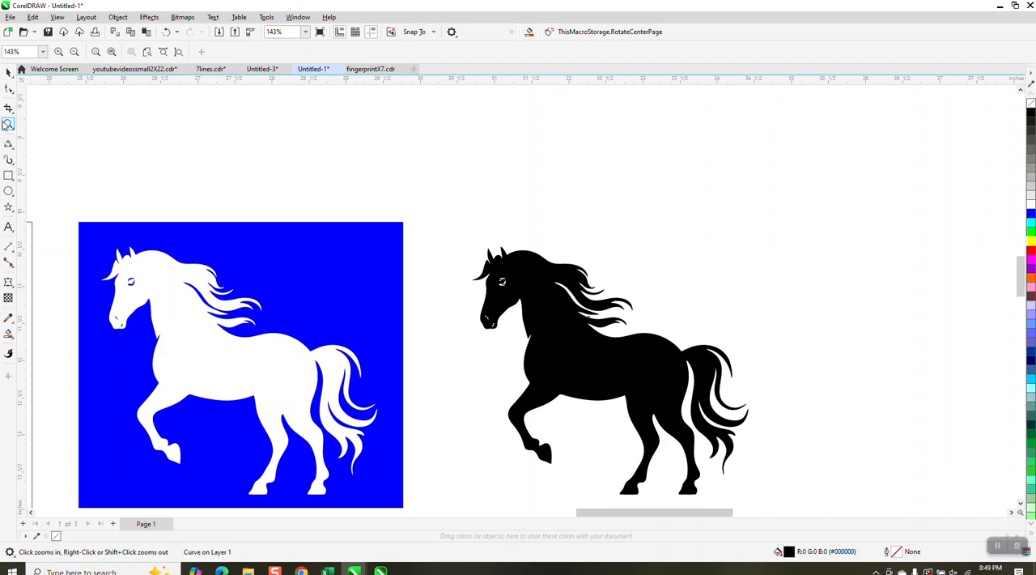
Step: Remove the notch at the base of the black silhouette's neck by deleting its tip node and reshaping the edge
drag(506, 323, 628, 381)
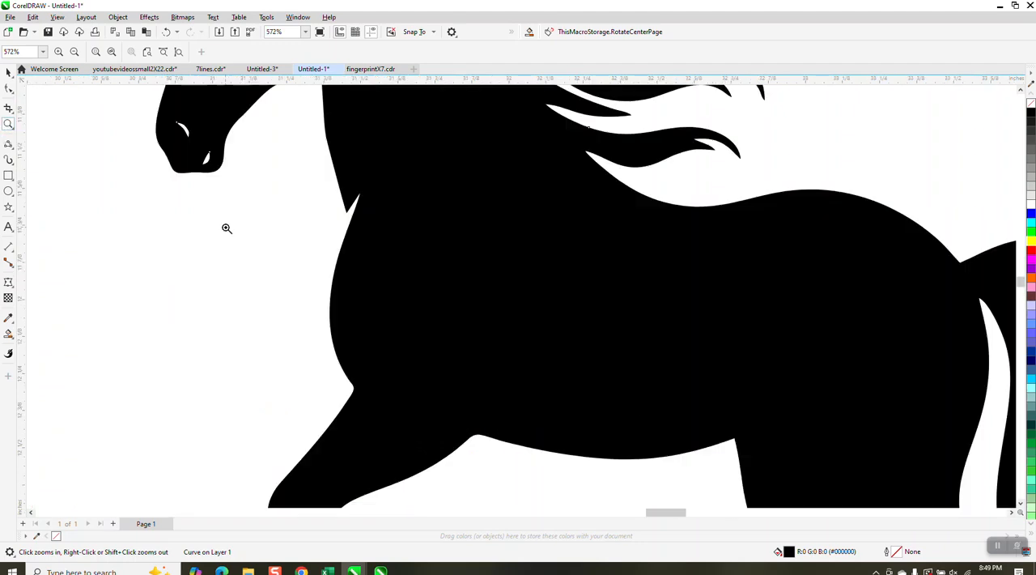
click(10, 90)
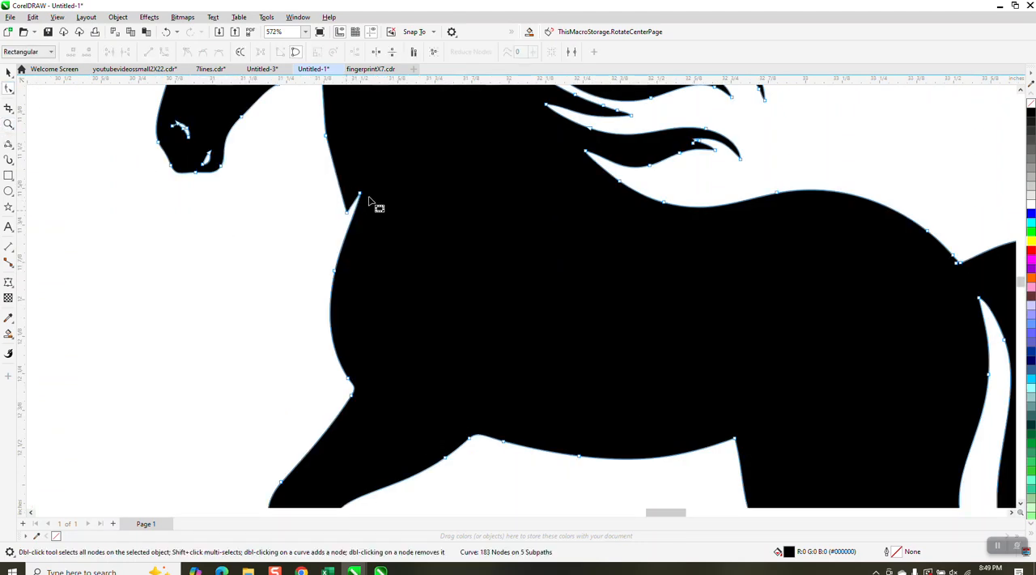
click(361, 194)
key(Delete)
drag(351, 212, 351, 248)
click(390, 259)
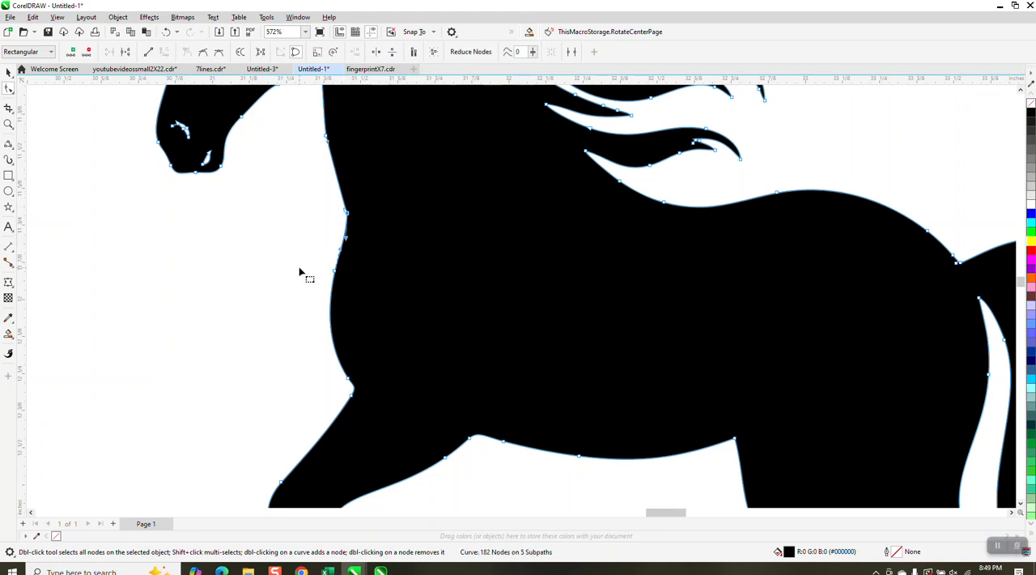
Step: Examine the eye openings of the black silhouette up close
scroll(296, 236, down, 4)
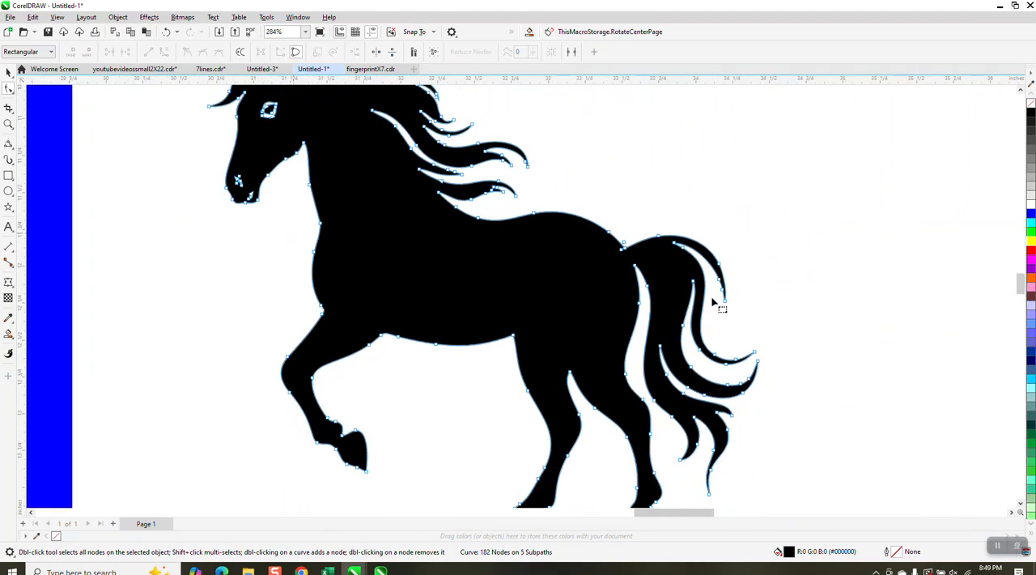
scroll(672, 279, down, 3)
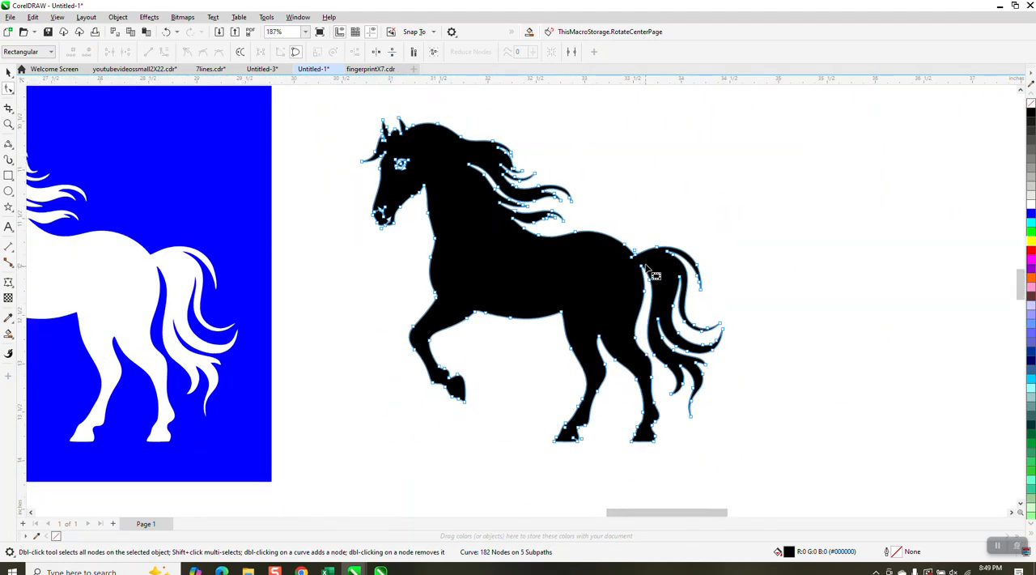
click(8, 123)
drag(382, 139, 450, 189)
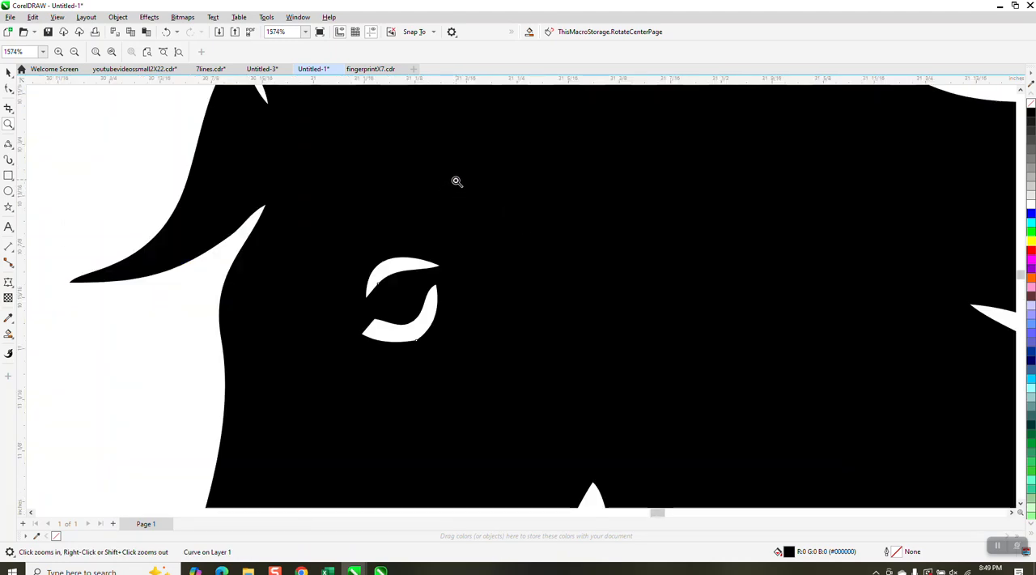